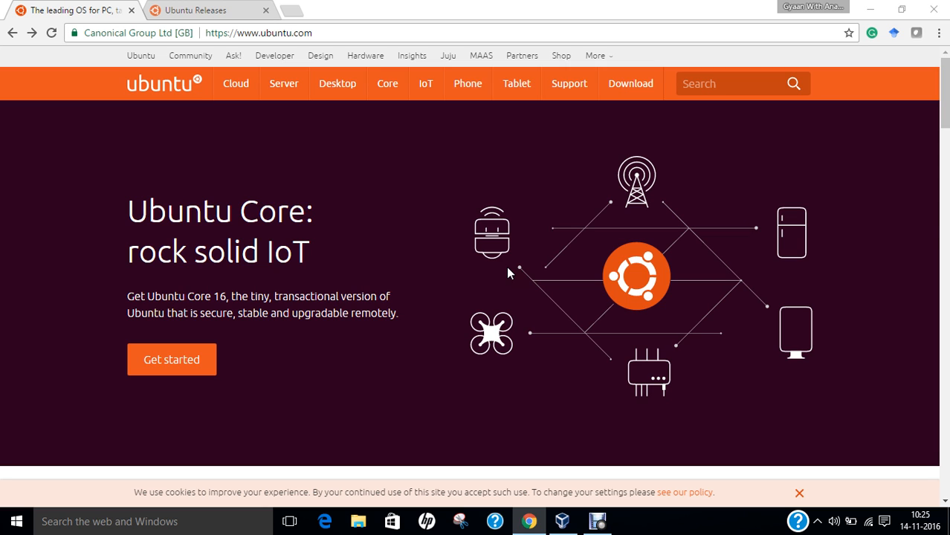
key(F10)
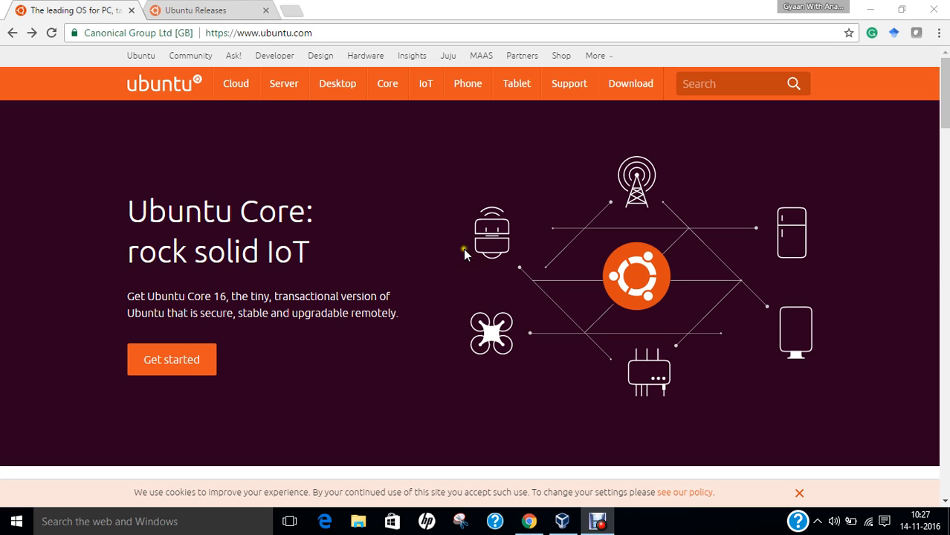
drag(172, 253, 313, 247)
click(319, 256)
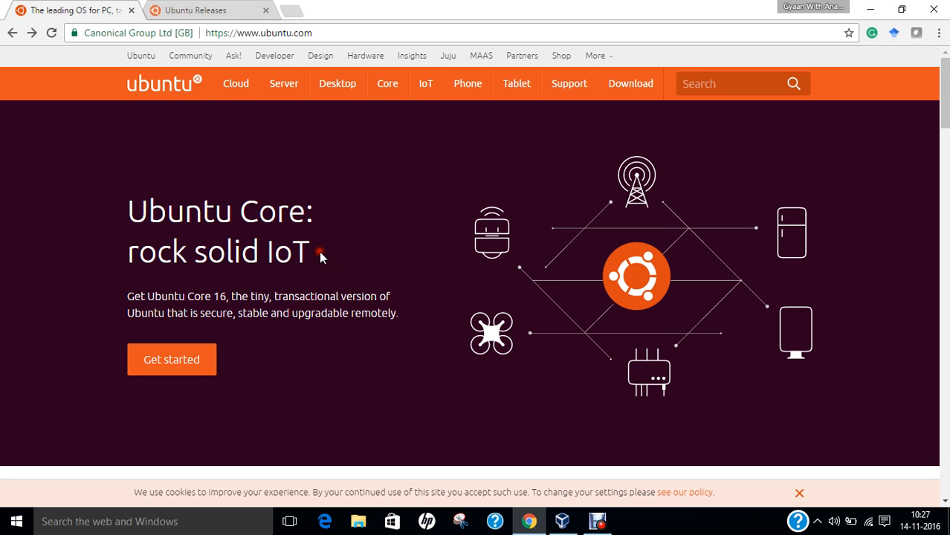
scroll(321, 257, down, 4)
scroll(321, 257, down, 1)
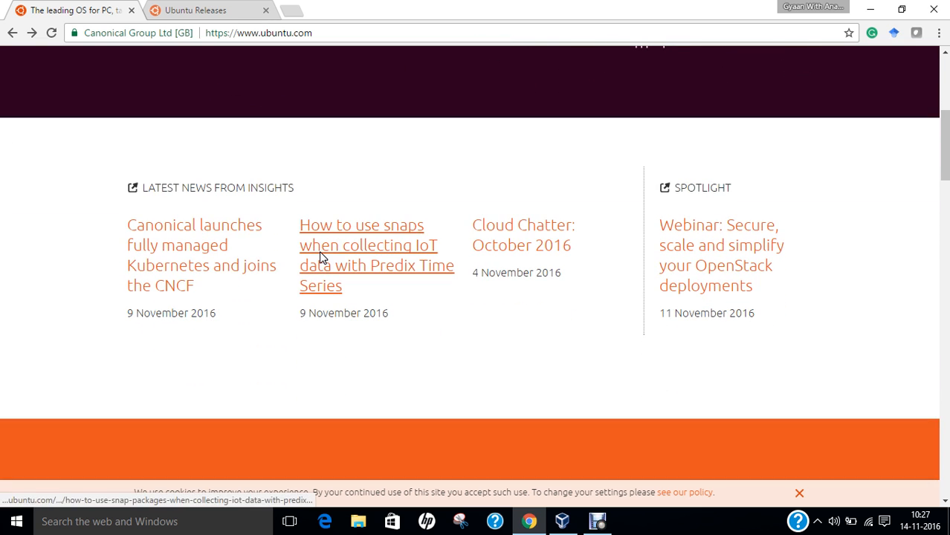
scroll(527, 270, up, 1)
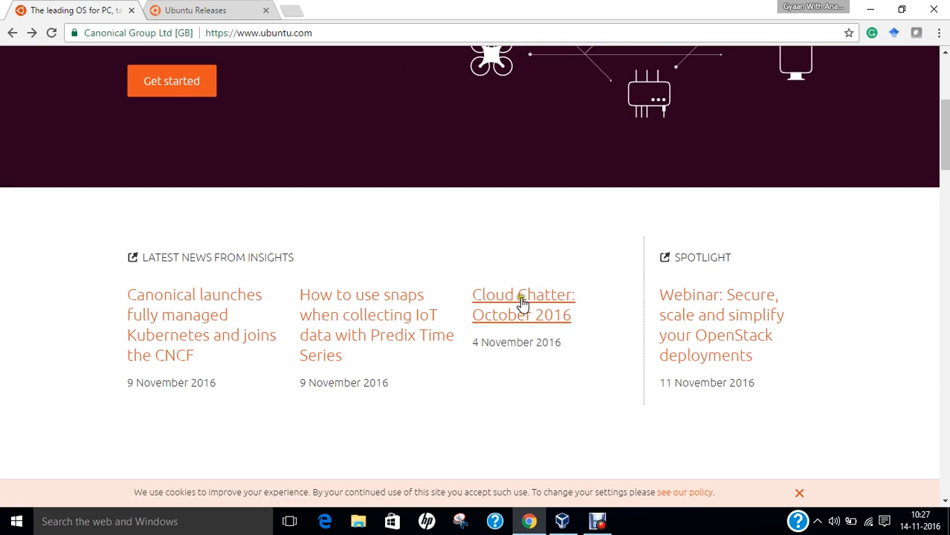
scroll(535, 303, up, 4)
Step: Open the Ubuntu download overview page on ubuntu.com
mouse_move(249, 92)
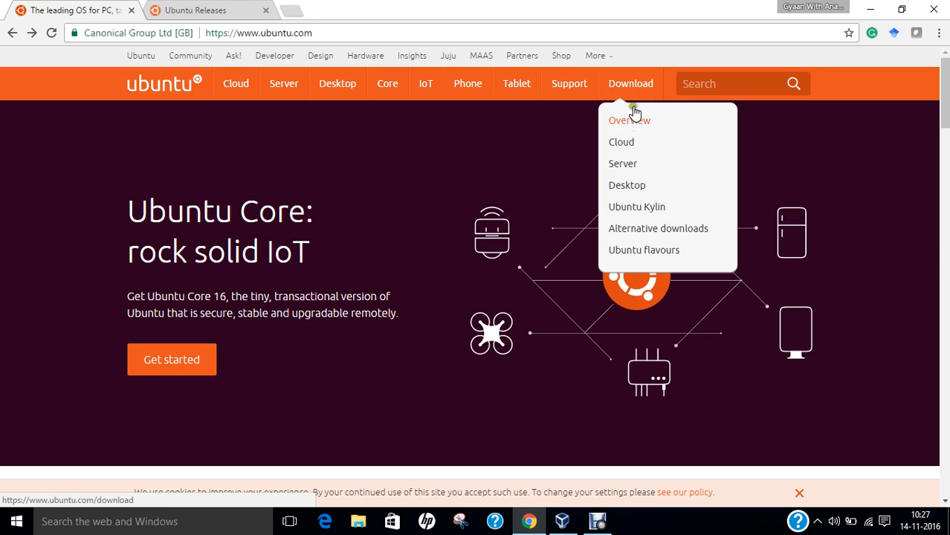
mouse_move(599, 99)
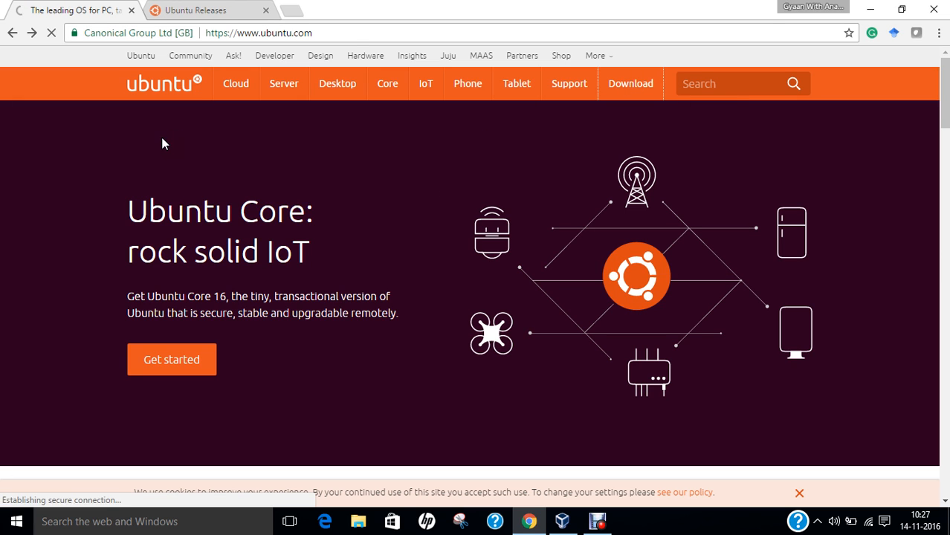
scroll(165, 164, down, 2)
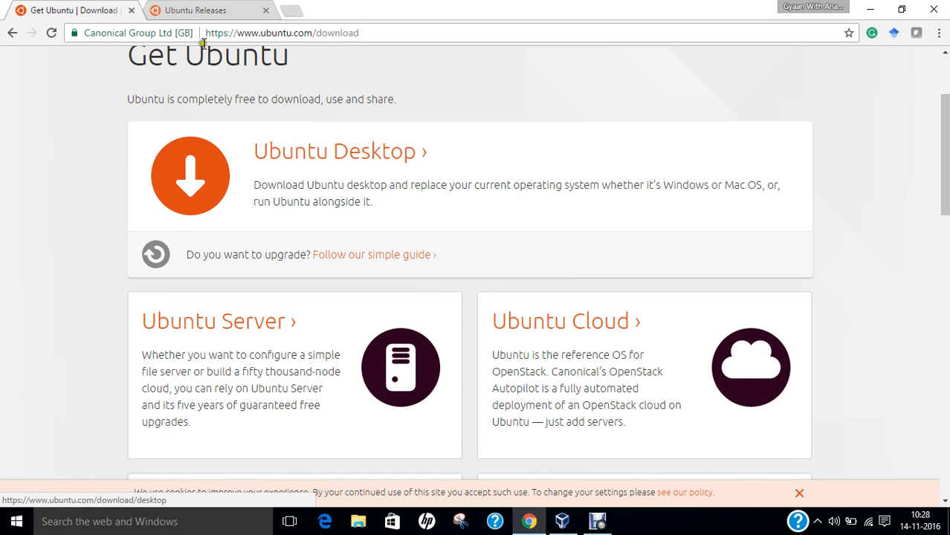
Step: Download the Ubuntu 16.10 (Yakkety Yak) 64-bit PC (AMD64) desktop image from the Ubuntu Releases site
click(197, 10)
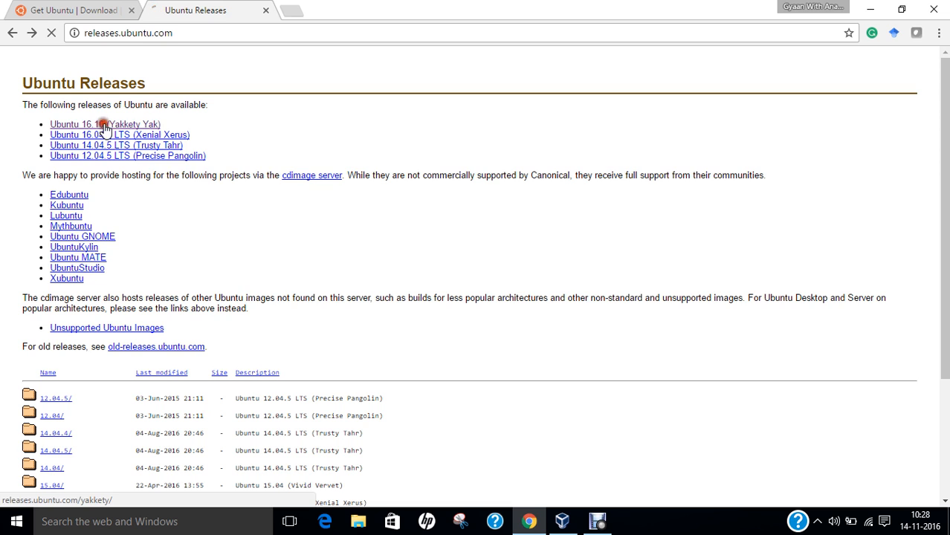
click(103, 125)
scroll(194, 212, down, 2)
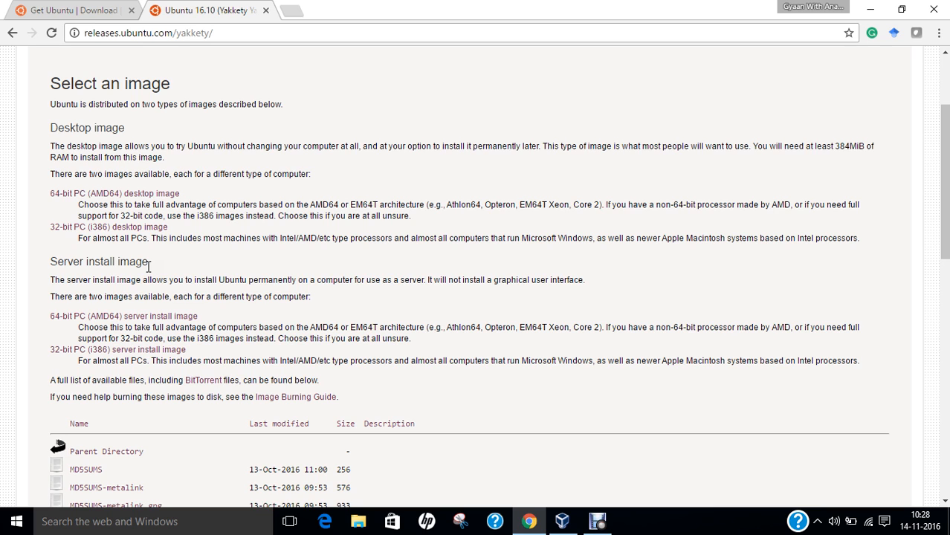
click(86, 195)
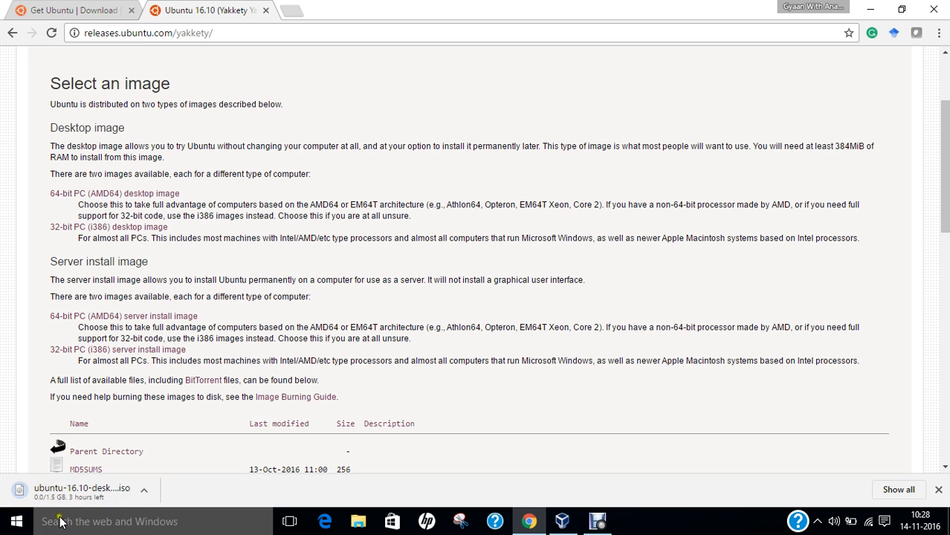
Step: Open the browser's full downloads list, then minimize the browser window
click(907, 491)
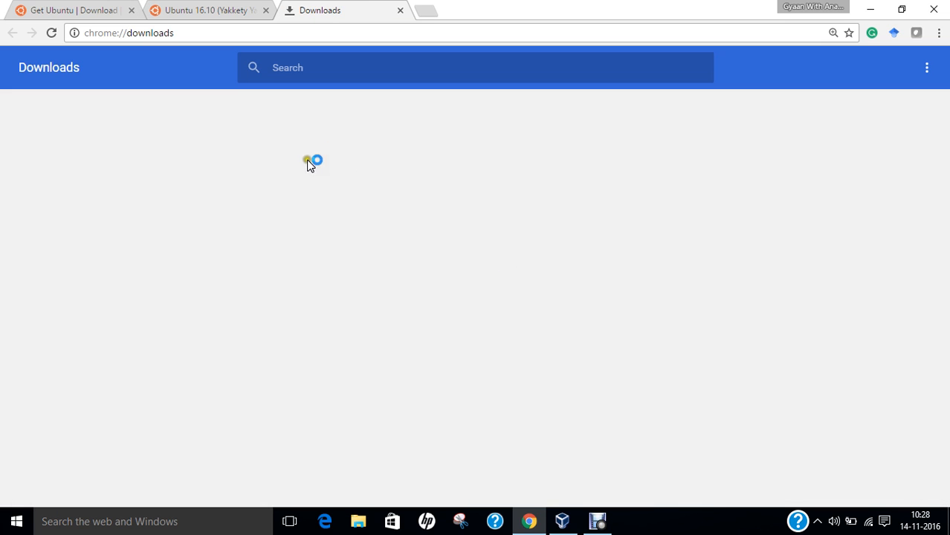
click(377, 236)
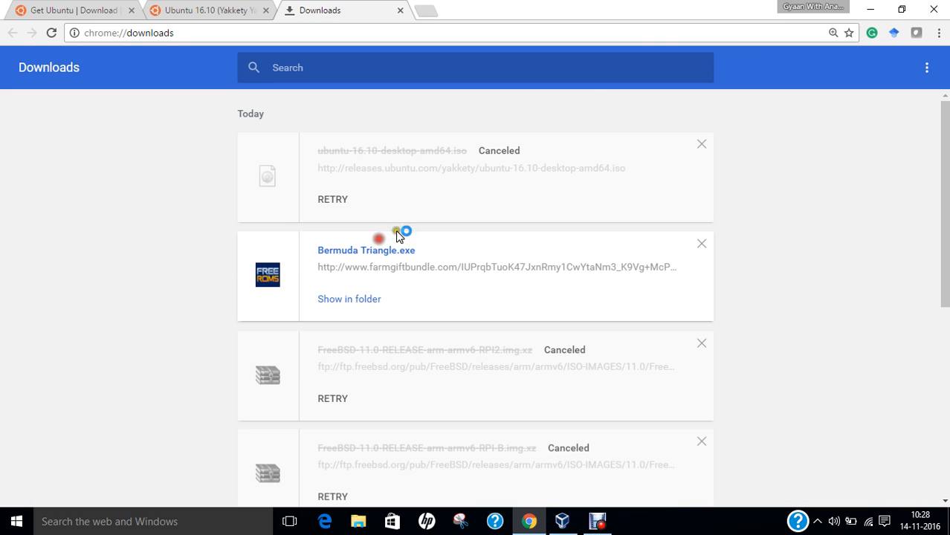
click(870, 9)
Step: Inspect the properties of the ubuntu-16.10-desktop-amd64.iso file on the desktop, then close them
click(238, 193)
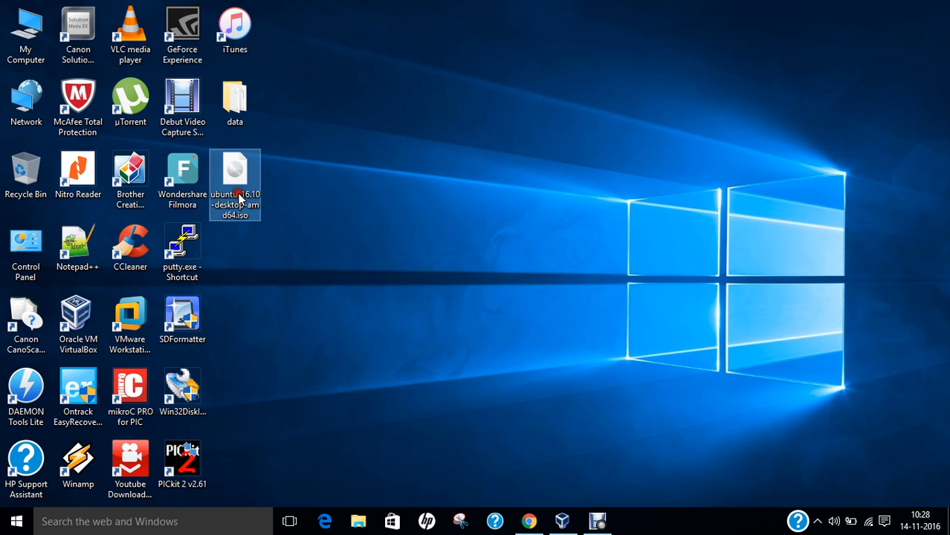
right_click(239, 194)
click(279, 496)
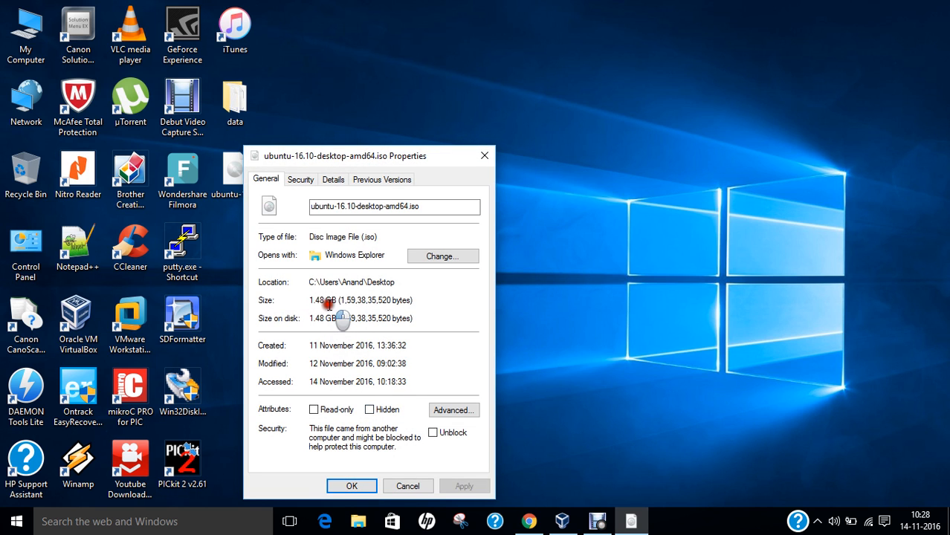
click(394, 486)
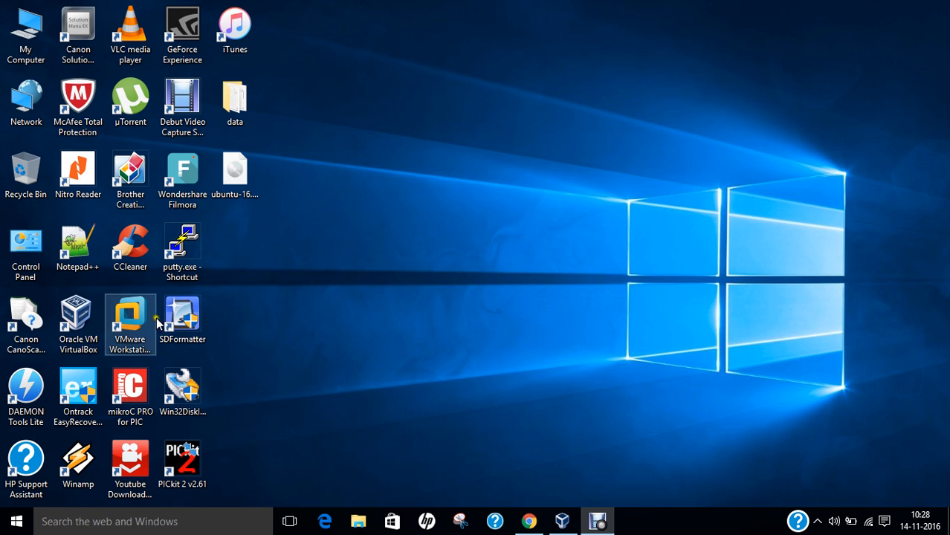
Step: Launch Oracle VM VirtualBox from the desktop
click(74, 332)
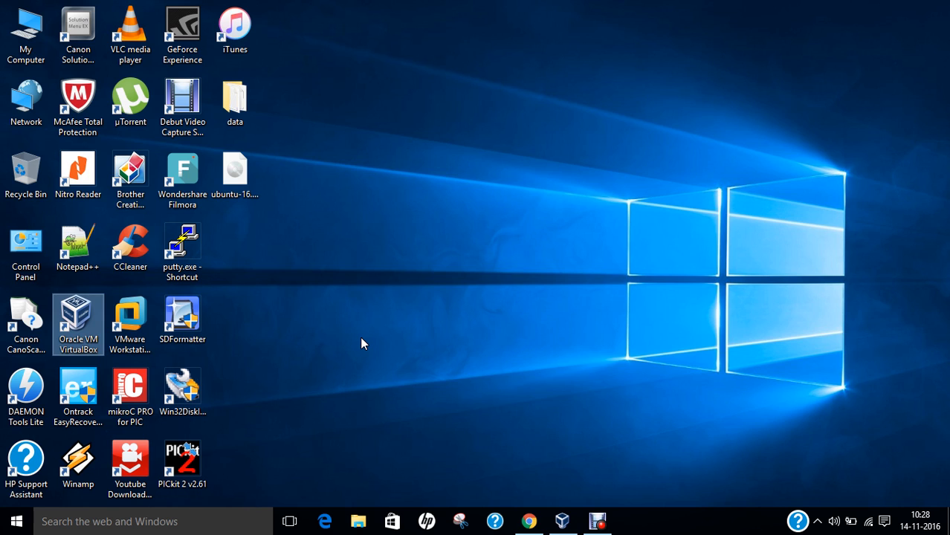
right_click(364, 313)
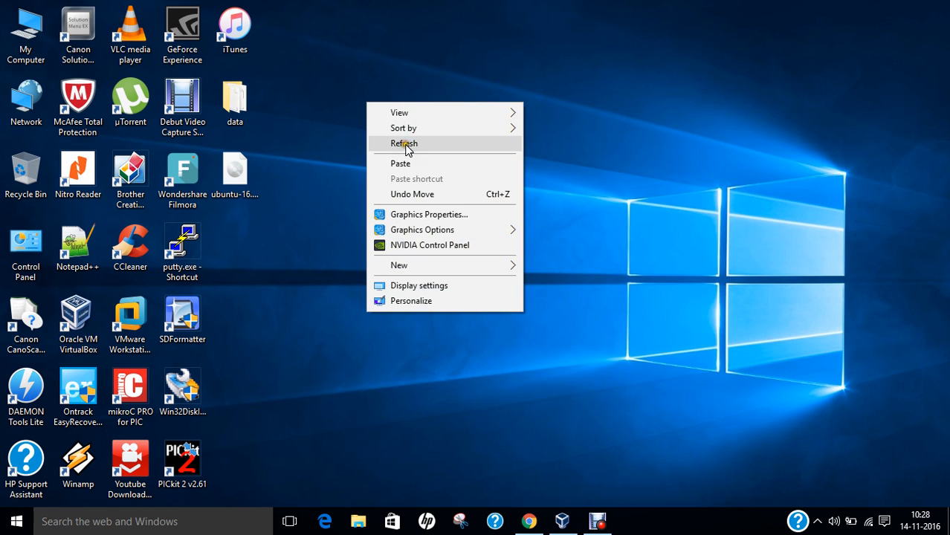
click(405, 144)
click(82, 327)
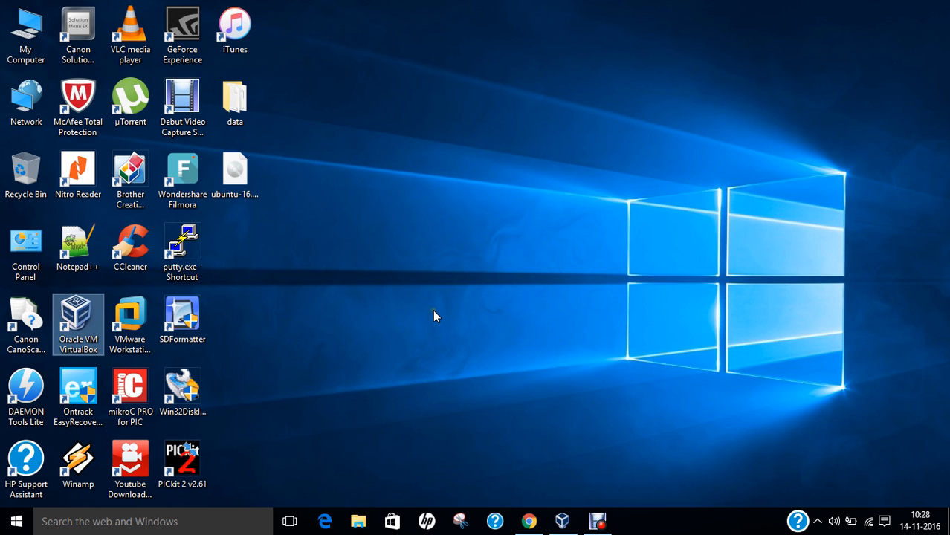
key(Return)
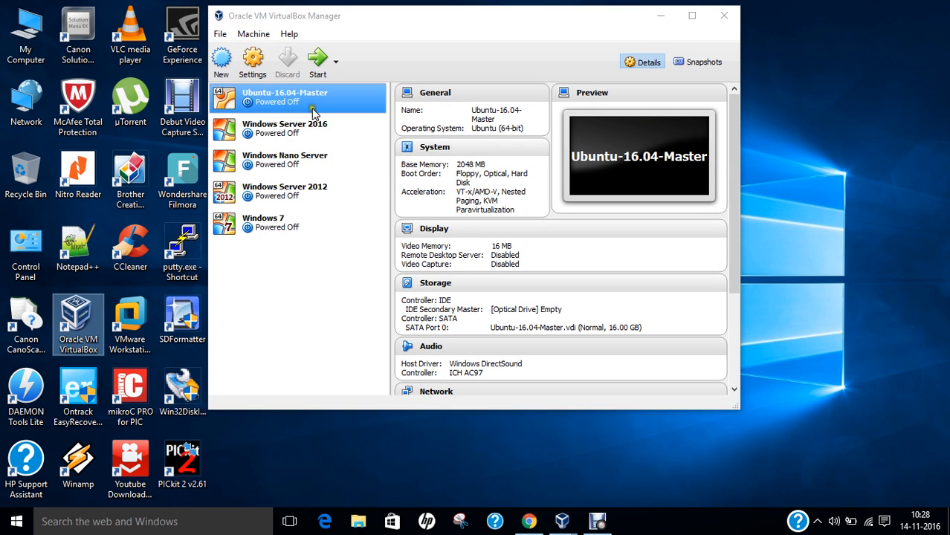
Step: View the VirtualBox About information to check the installed version, then close it
click(290, 35)
click(329, 127)
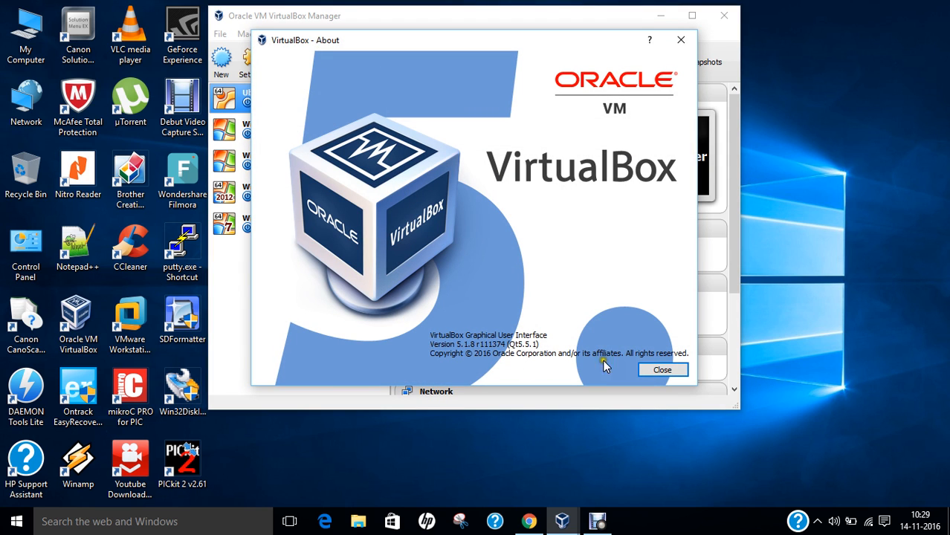
click(654, 370)
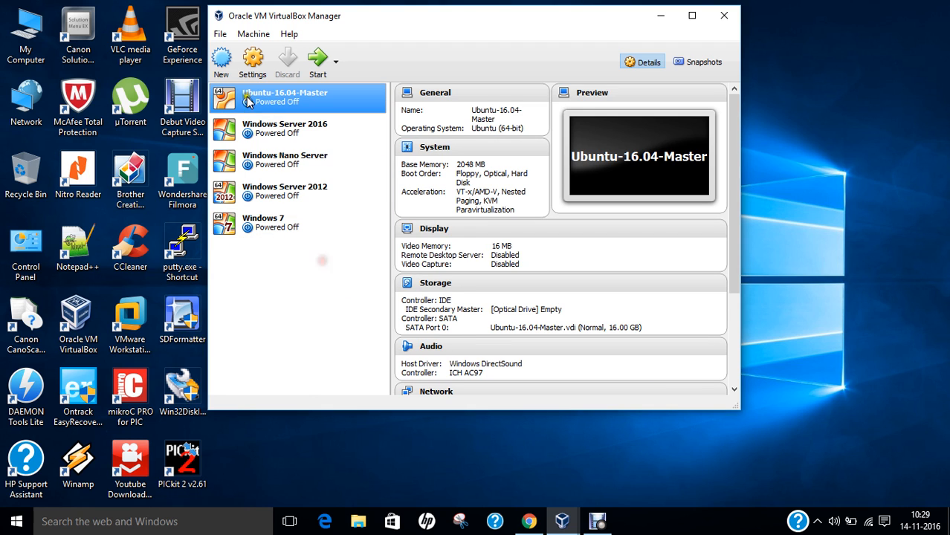
Step: Start creating a new virtual machine named Ubuntu 16.10 with type Linux and version Ubuntu (64-bit)
click(222, 63)
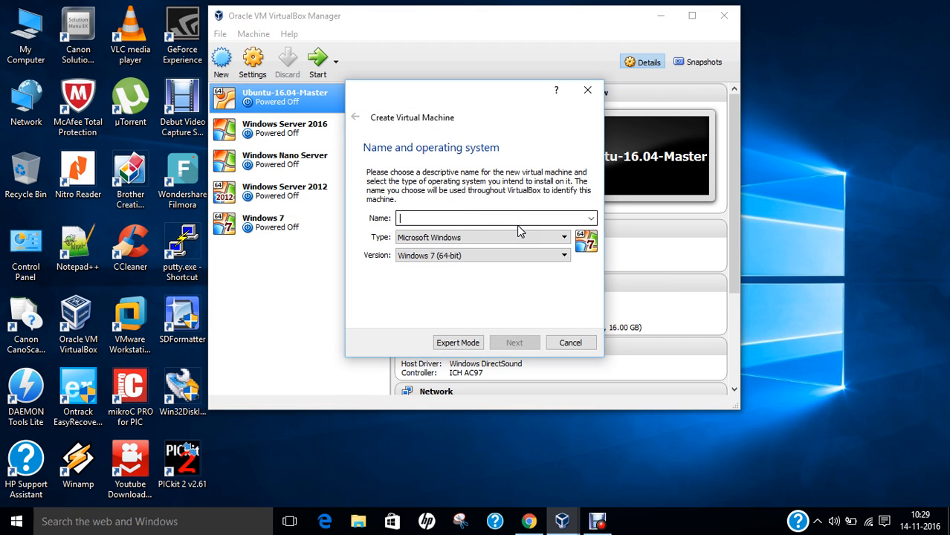
text(Ubuntu 16.10)
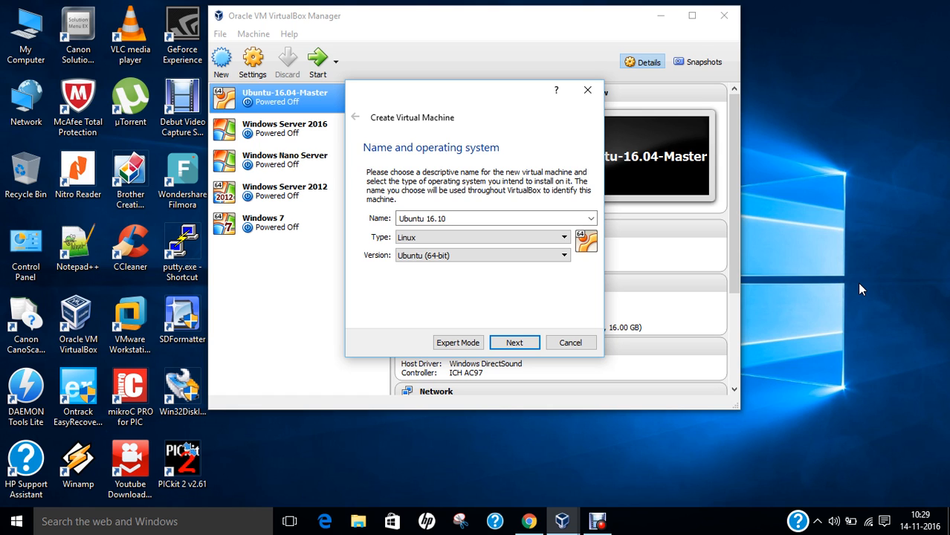
click(514, 342)
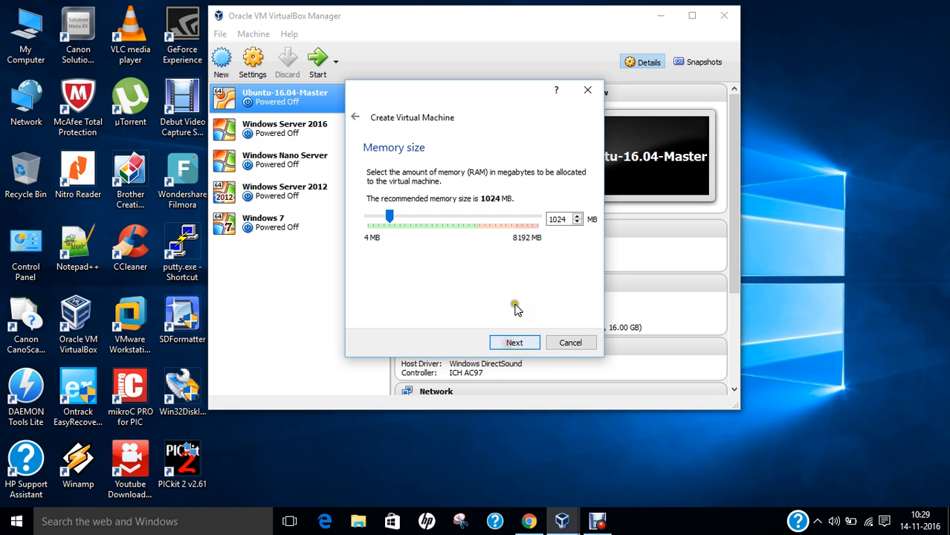
Step: Set the virtual machine's memory size to 2048 MB
drag(561, 217, 550, 223)
key(BackSpace)
text(2048)
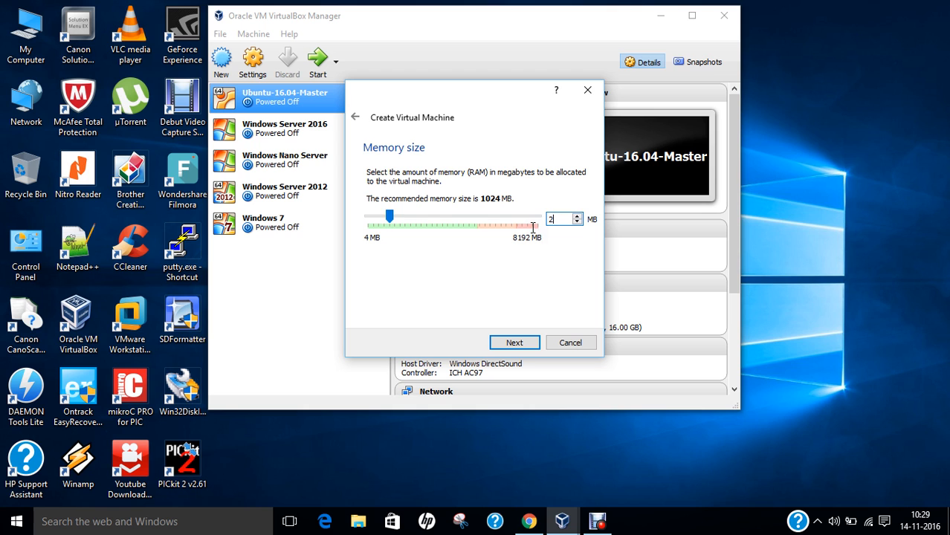
click(518, 342)
Step: Create a new VDI virtual hard disk named Ubuntu 16.10 with a size of 20 GB
click(528, 348)
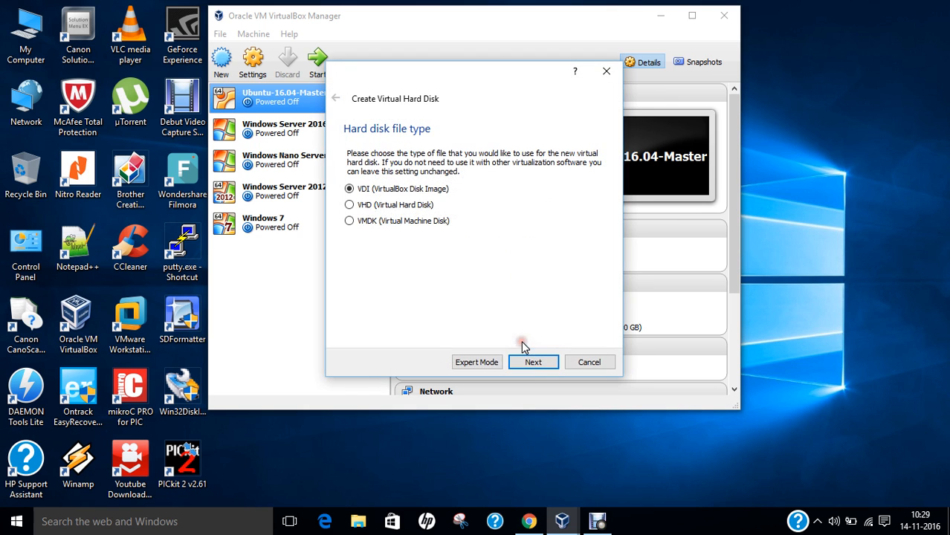
click(535, 365)
click(533, 363)
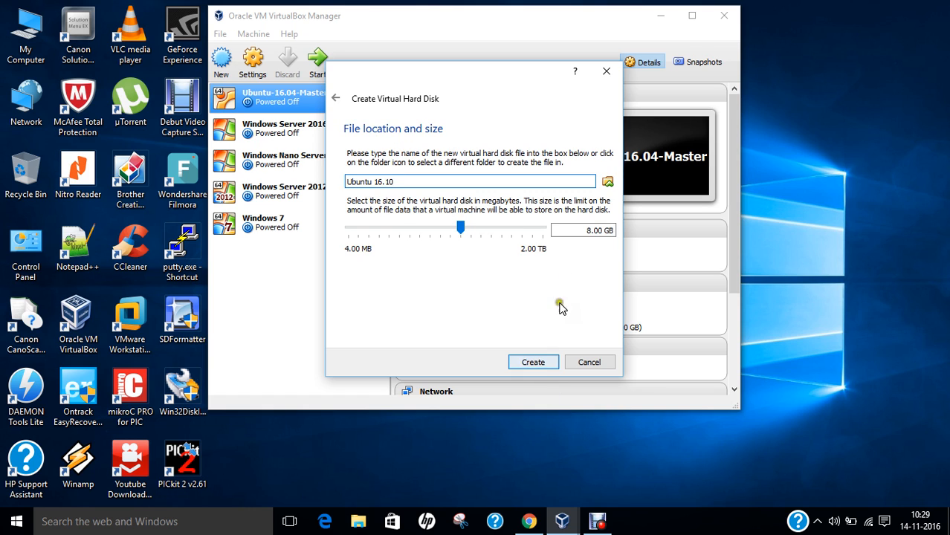
click(587, 231)
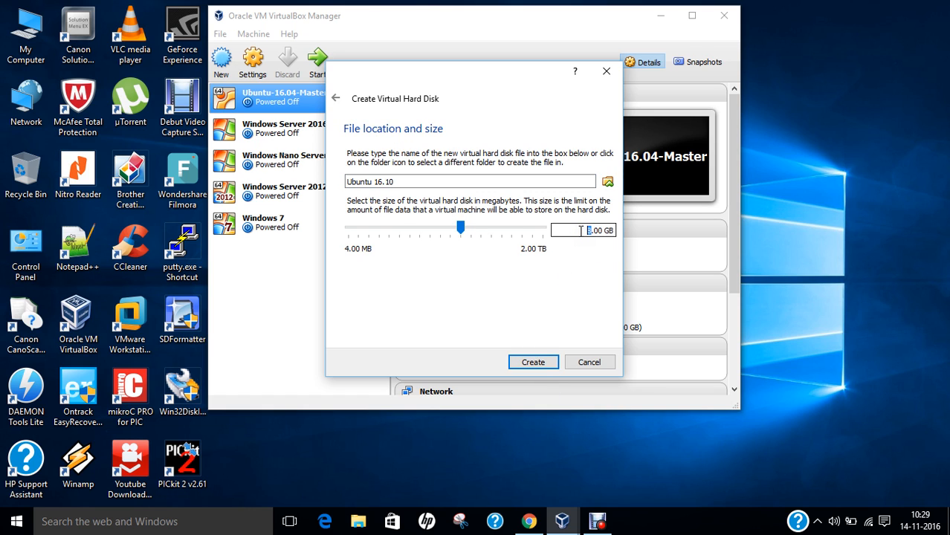
text(20)
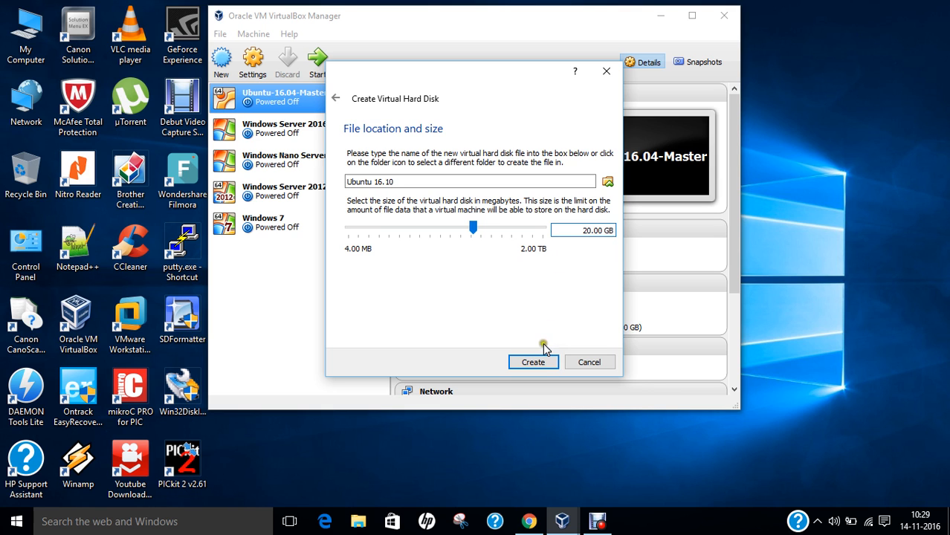
click(538, 361)
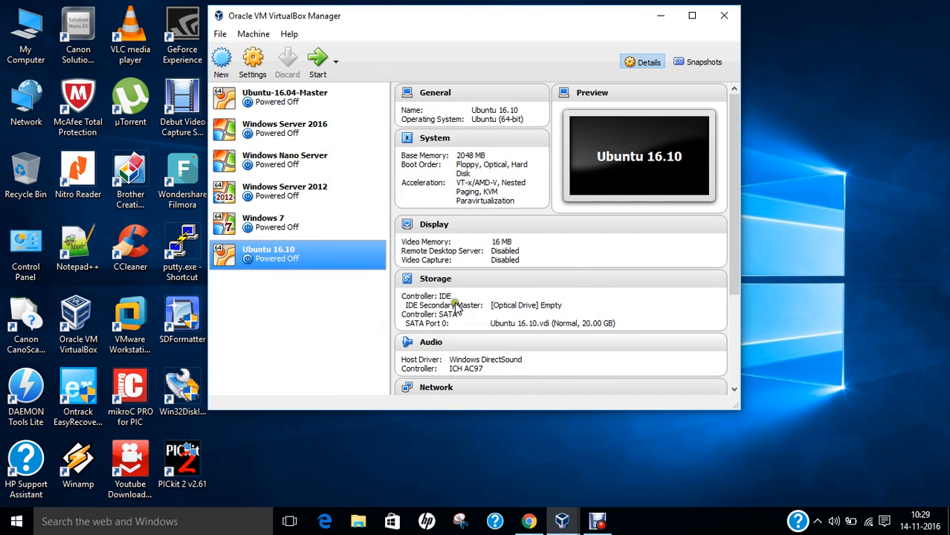
Step: Start the Ubuntu 16.10 VM, choosing ubuntu-16.10-desktop-amd64.iso from the desktop as its start-up disk
click(316, 63)
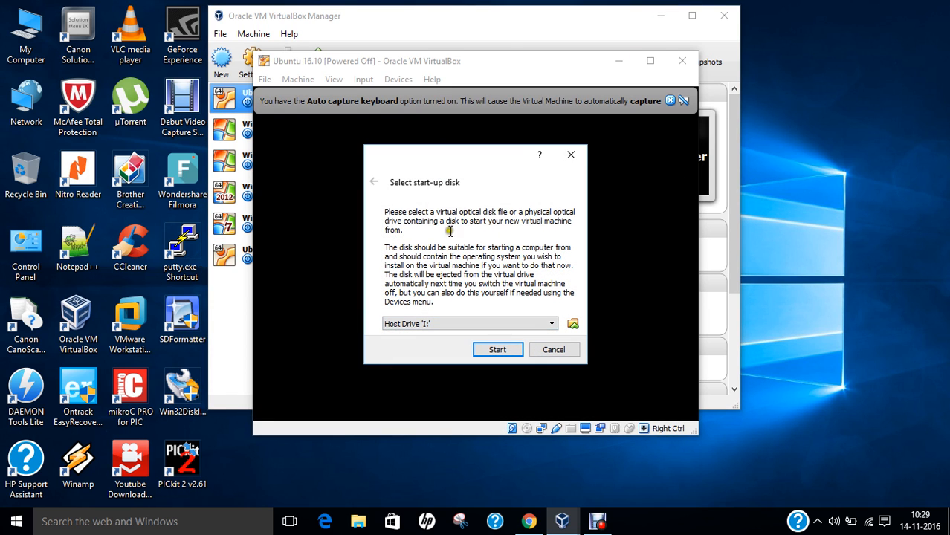
click(577, 325)
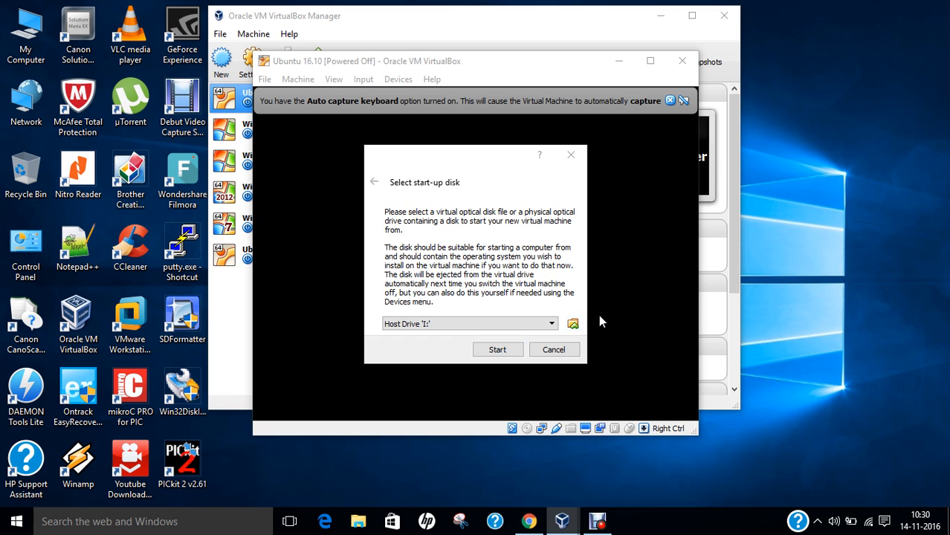
click(421, 243)
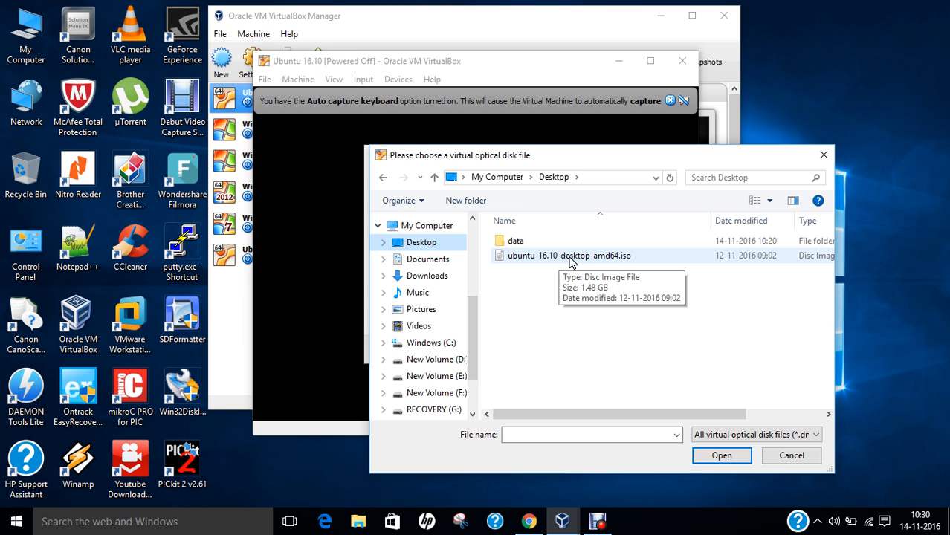
click(569, 256)
click(721, 456)
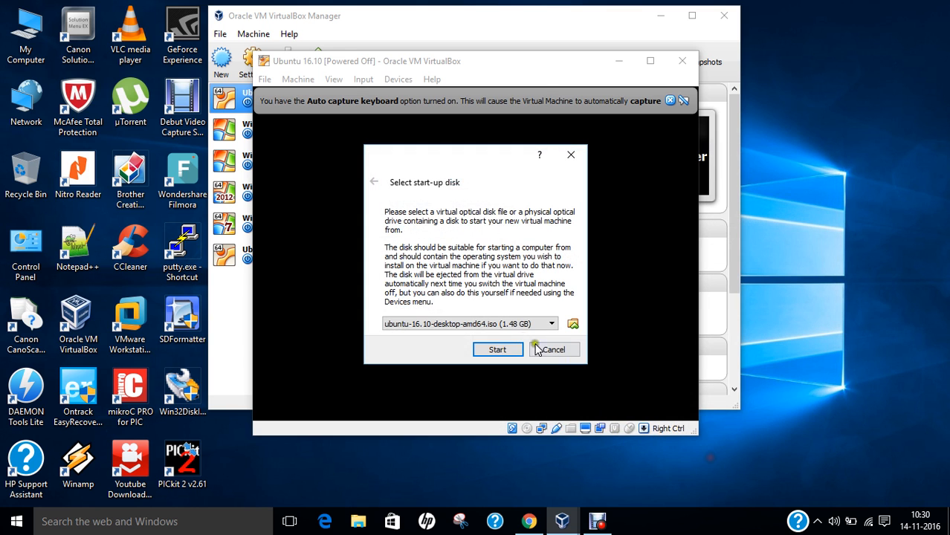
click(505, 351)
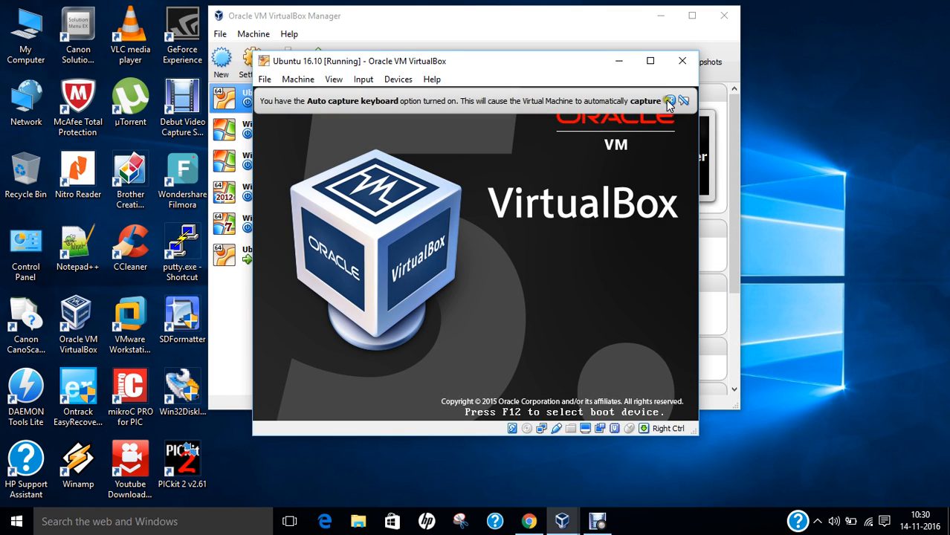
Step: Dismiss the auto-capture keyboard notice and start installing Ubuntu with English as the language
click(669, 101)
click(334, 79)
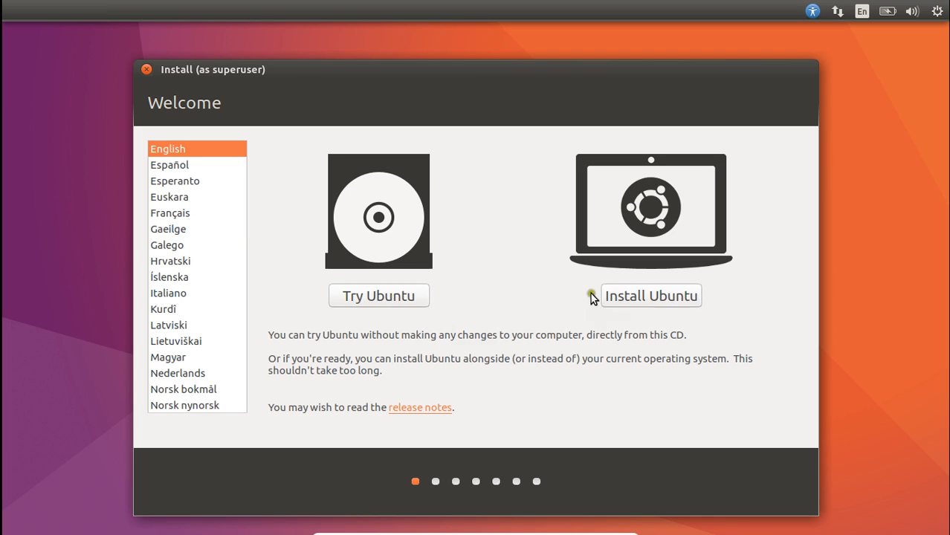
click(650, 296)
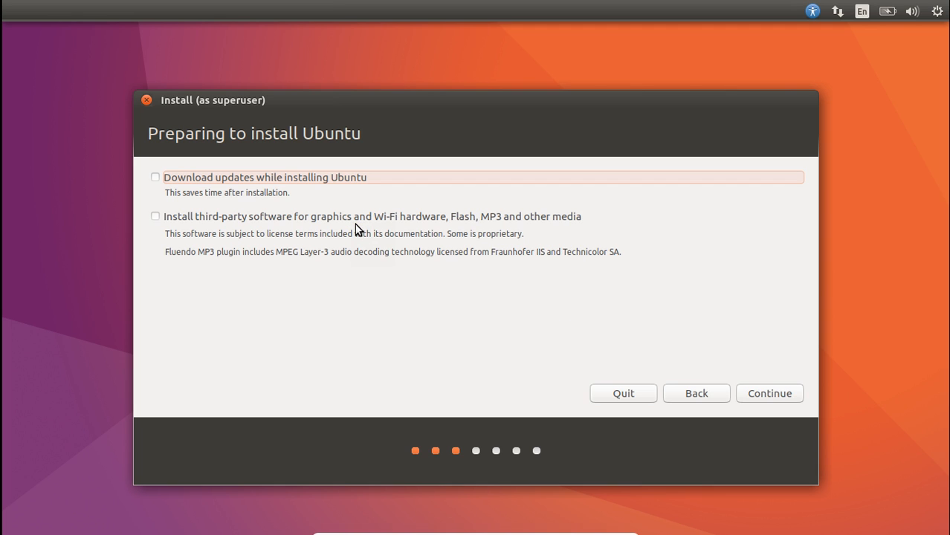
Step: Continue without updates or third-party software and choose Erase disk and install Ubuntu
click(762, 391)
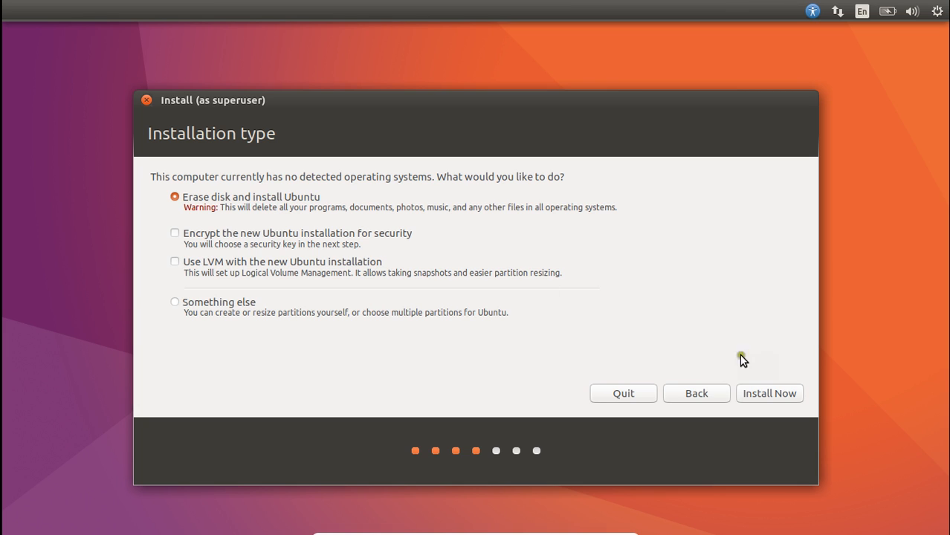
click(779, 392)
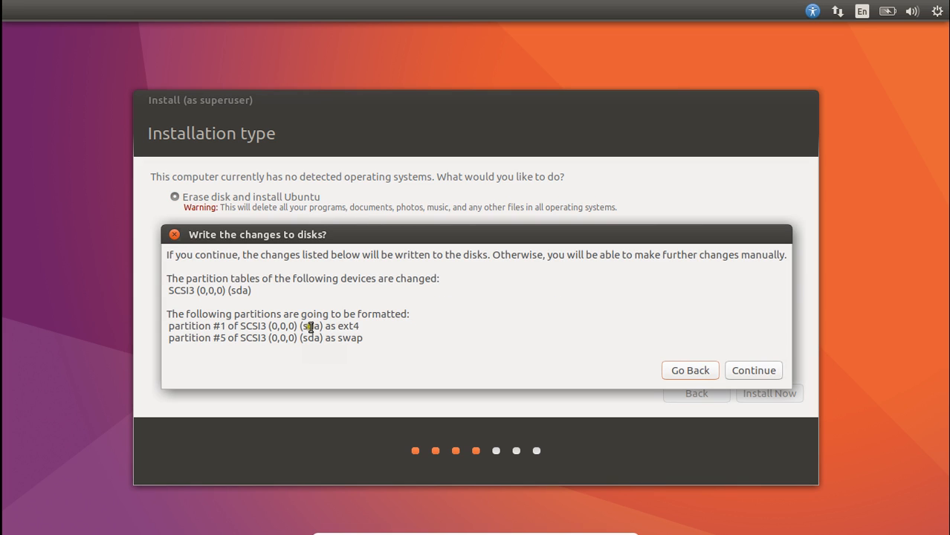
Step: Review the partitions to be formatted and confirm writing the changes to the disk
drag(331, 326, 371, 338)
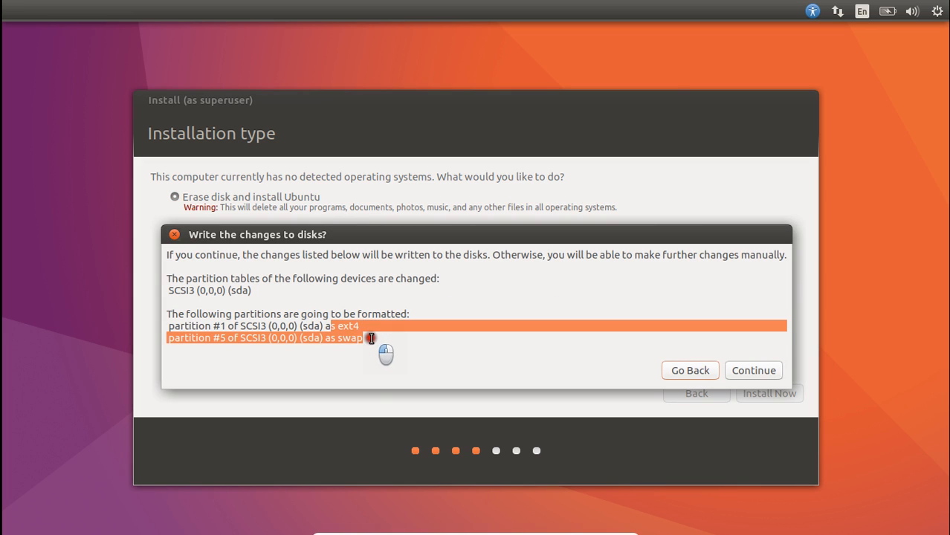
click(408, 353)
click(771, 370)
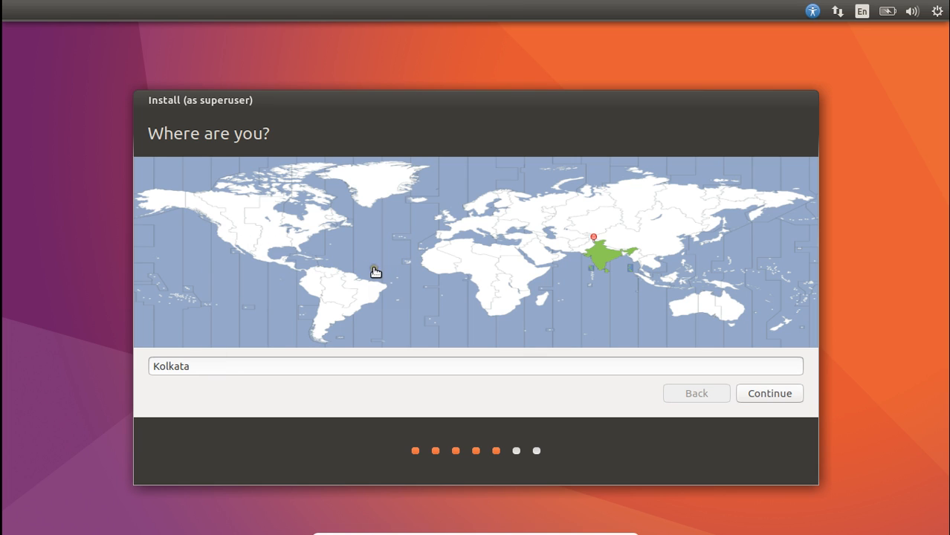
Step: Accept Kolkata as the location and English (US) as the keyboard layout
click(770, 395)
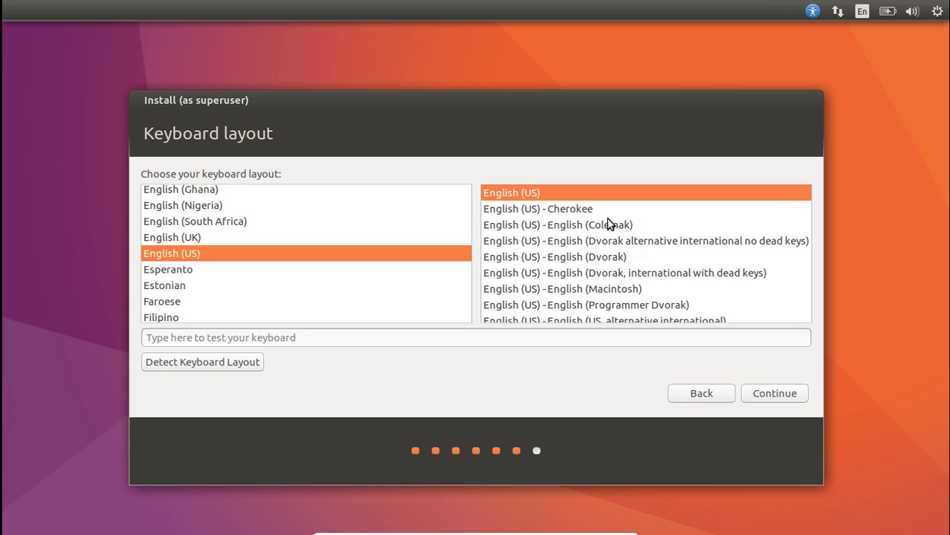
click(772, 391)
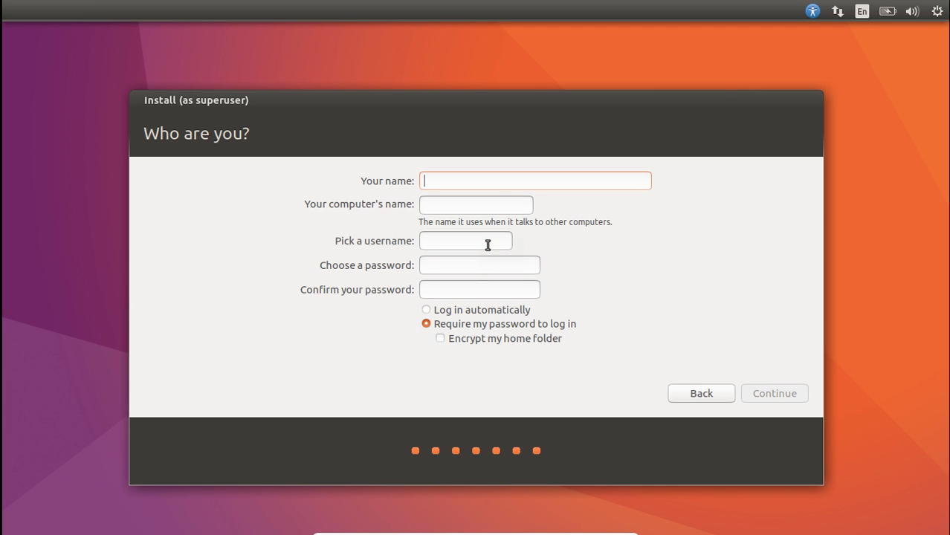
Step: Enter the user's full name, keeping the suggested computer name and username
text(Anand NAyya)
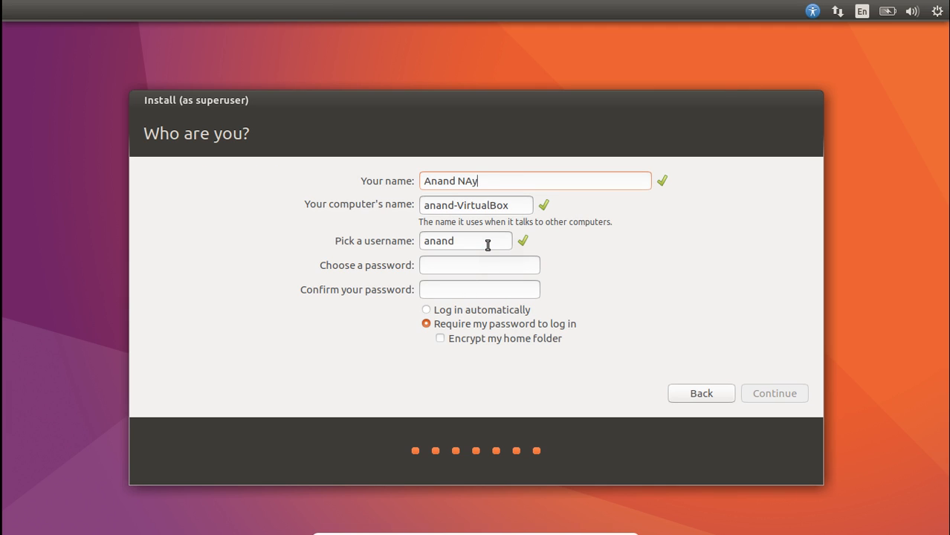
key(BackSpace)
key(BackSpace)
key(BackSpace)
key(BackSpace)
text(ayyar)
Step: Choose and confirm the account password, then continue the installation
key(Tab)
key(Tab)
key(Tab)
text(*****)
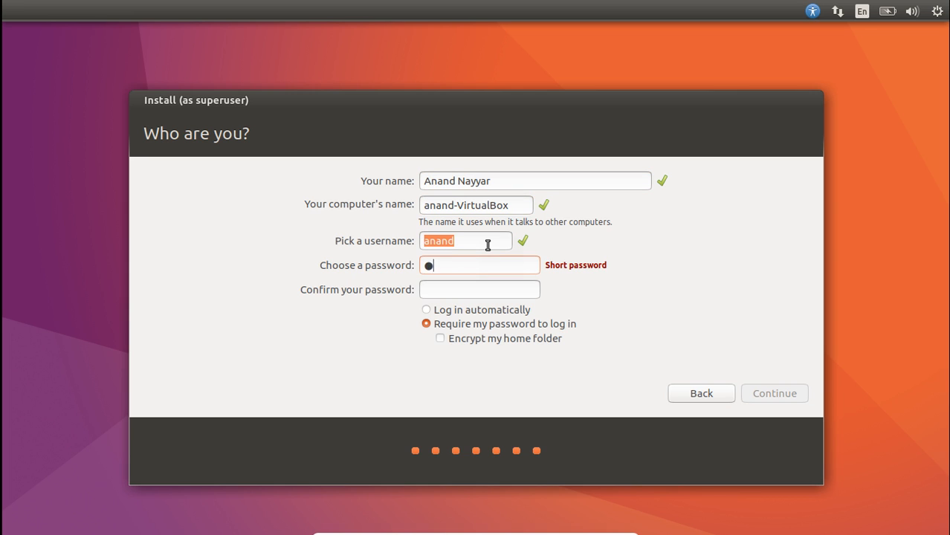
key(Tab)
text(*****)
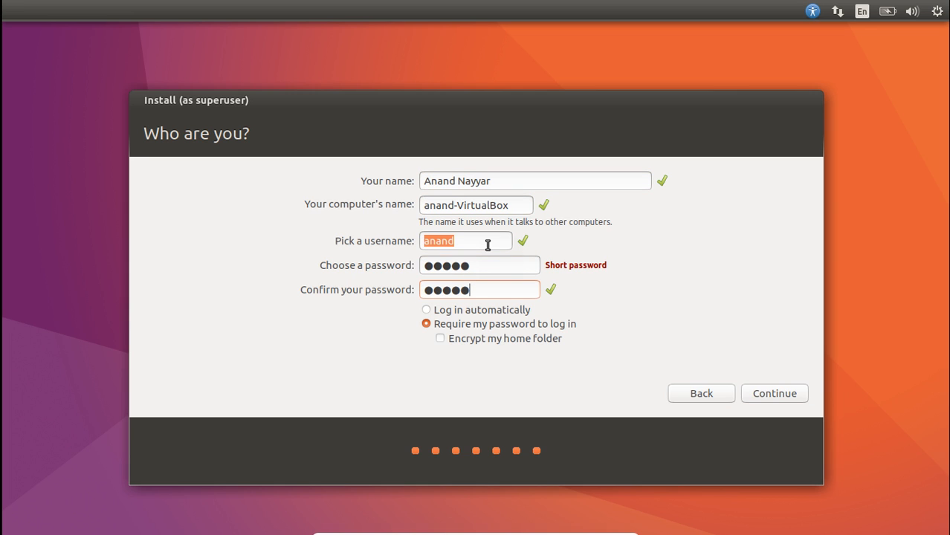
click(768, 396)
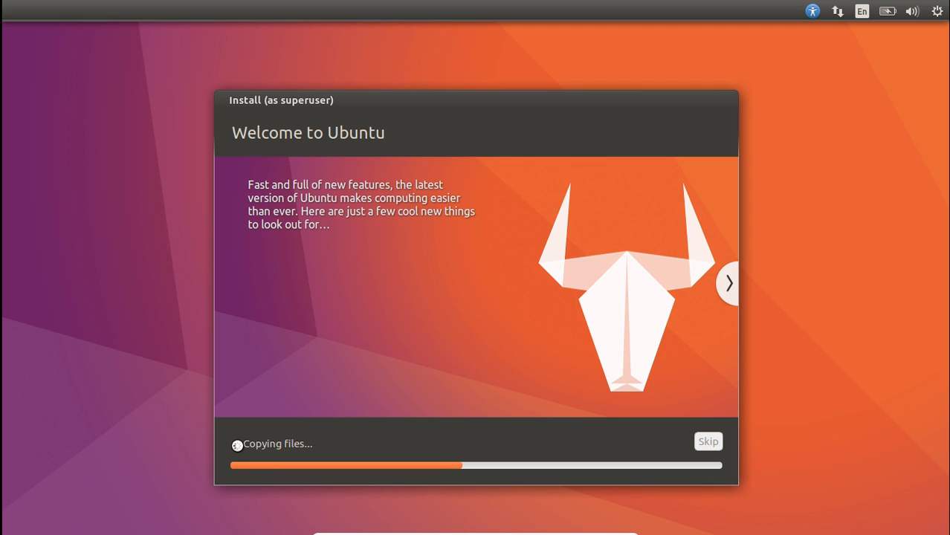
Step: Show the installation details and page through the installer's feature slideshow
click(234, 444)
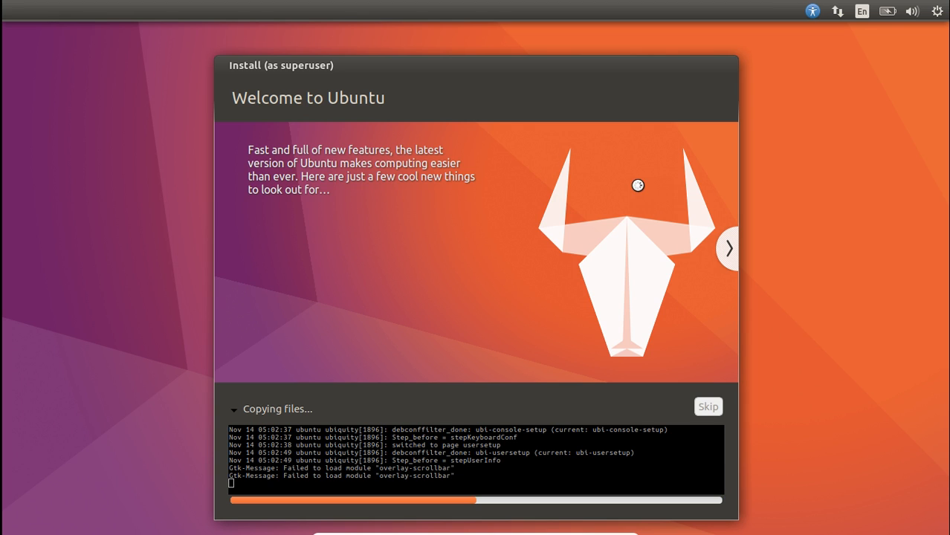
click(730, 250)
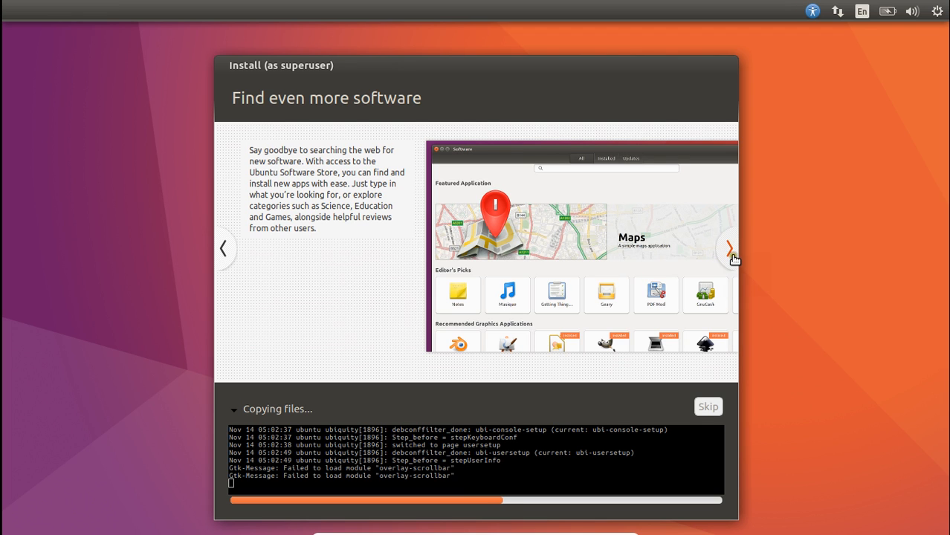
click(732, 257)
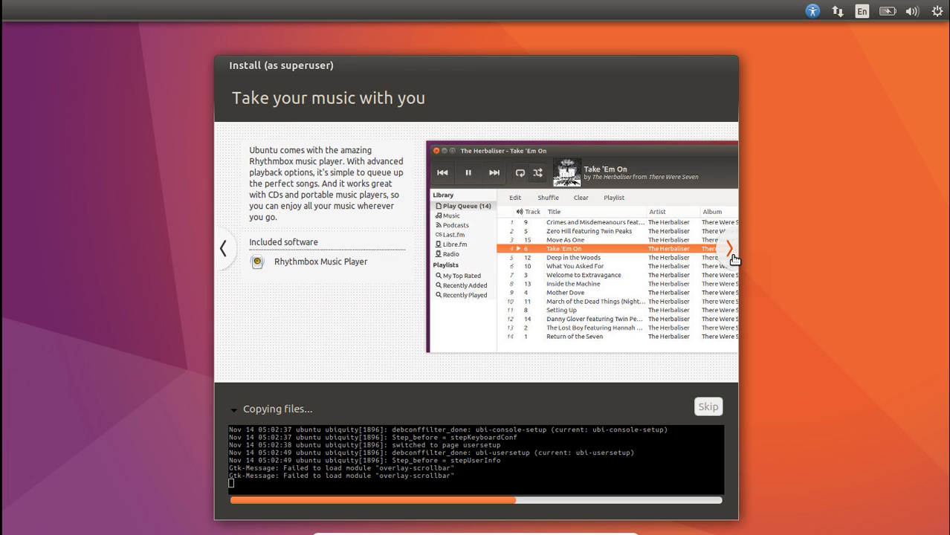
click(732, 256)
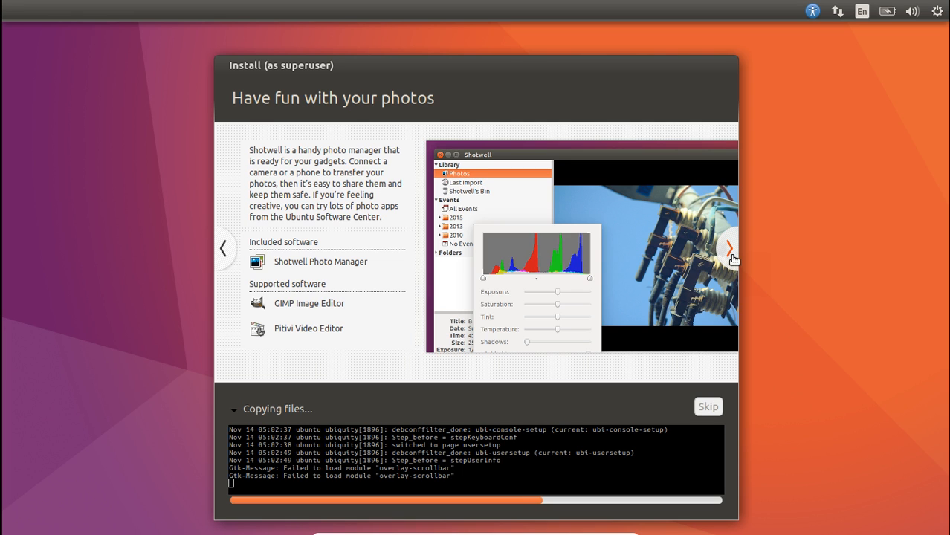
click(732, 256)
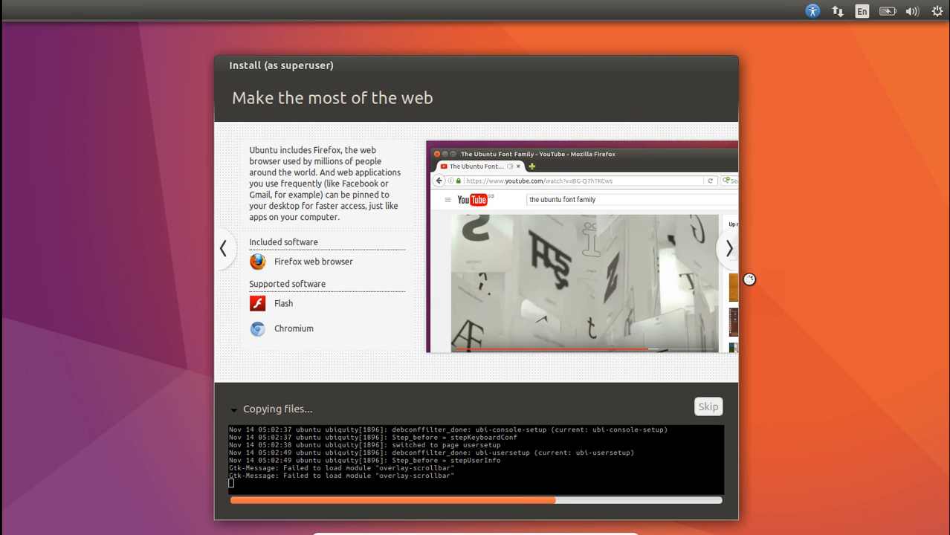
click(732, 257)
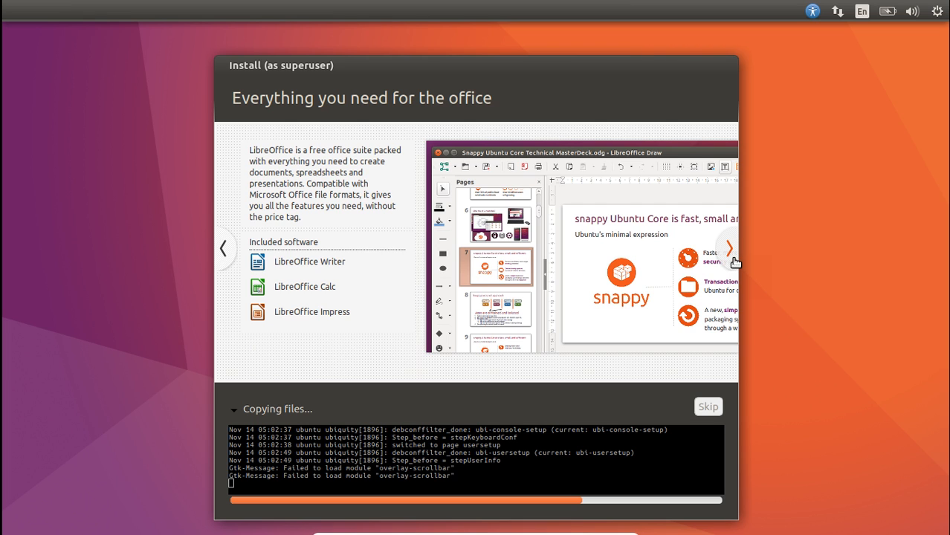
click(733, 258)
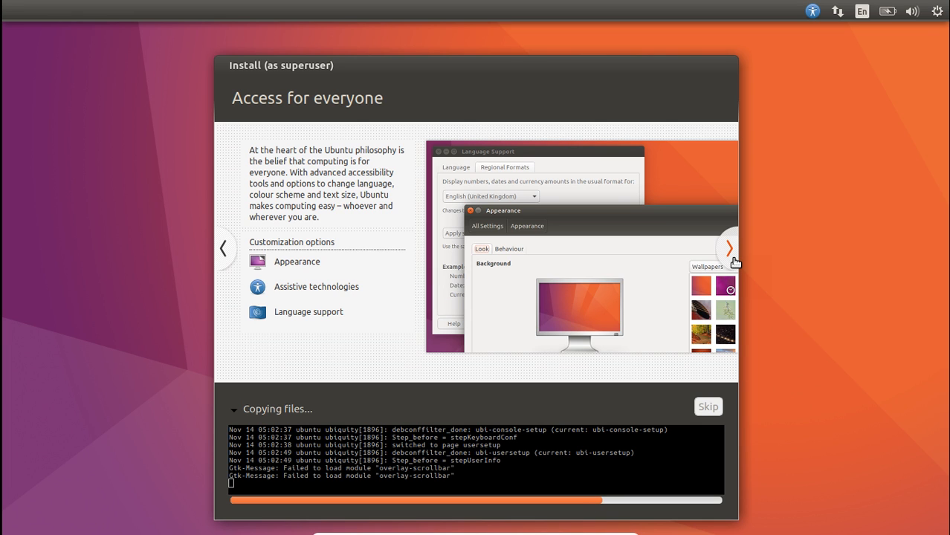
click(735, 260)
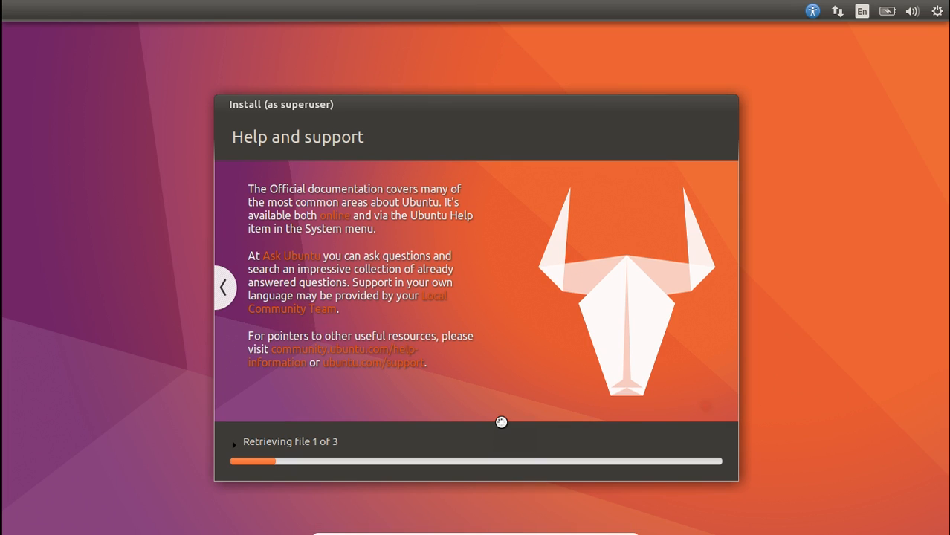
Step: Expand the progress details and skip retrieving the extra files
click(231, 445)
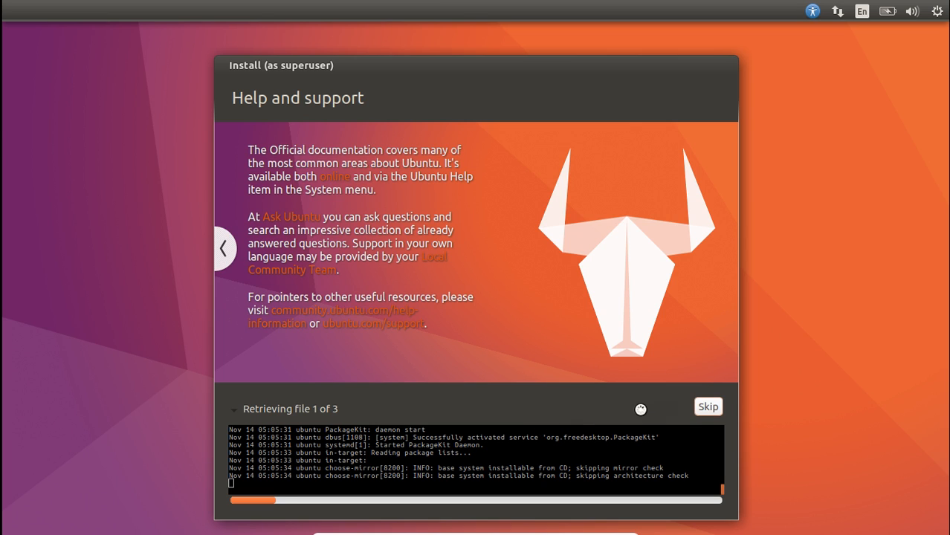
click(708, 407)
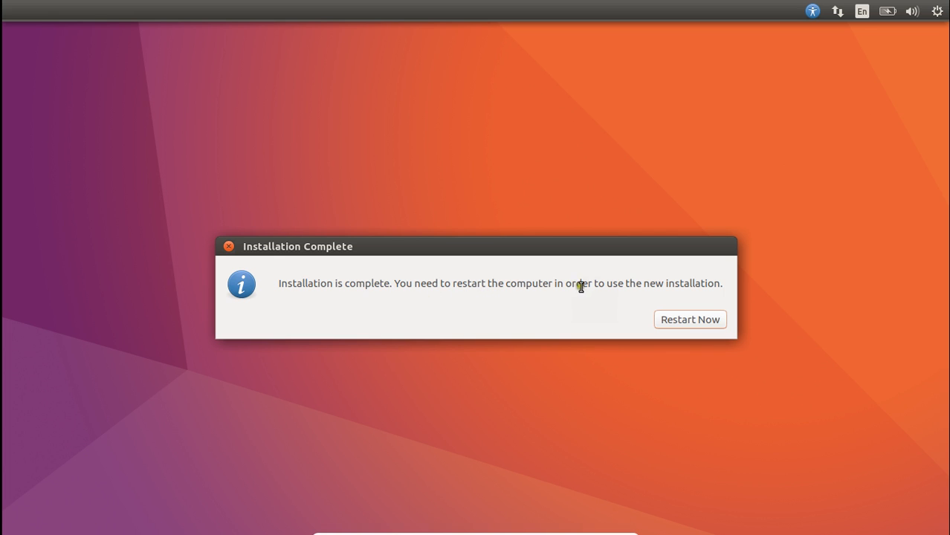
Step: Restart the virtual machine and continue past the prompt to remove the installation medium
click(679, 322)
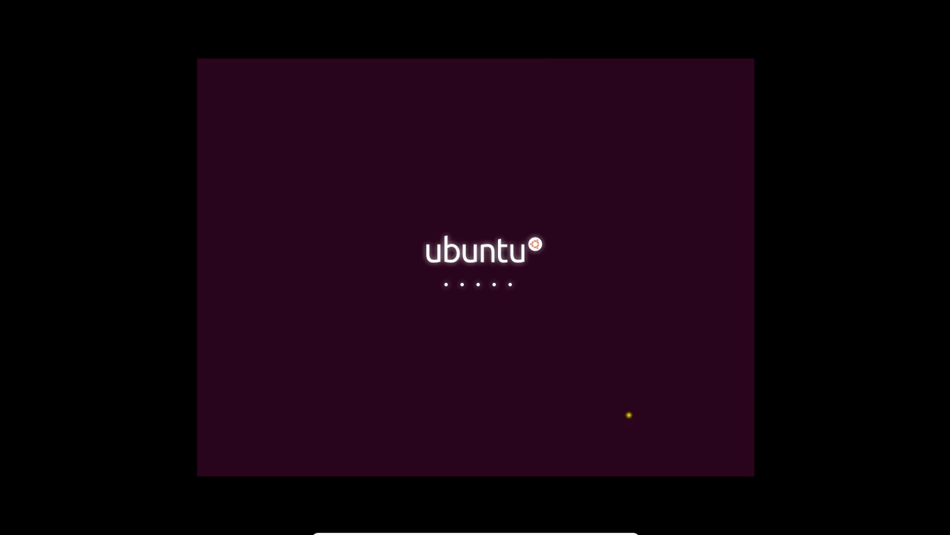
mouse_move(616, 531)
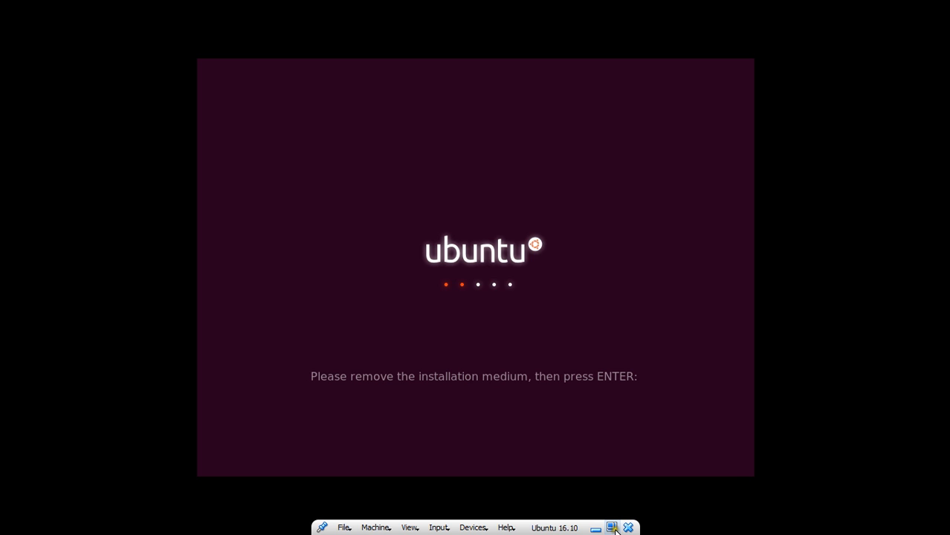
click(541, 377)
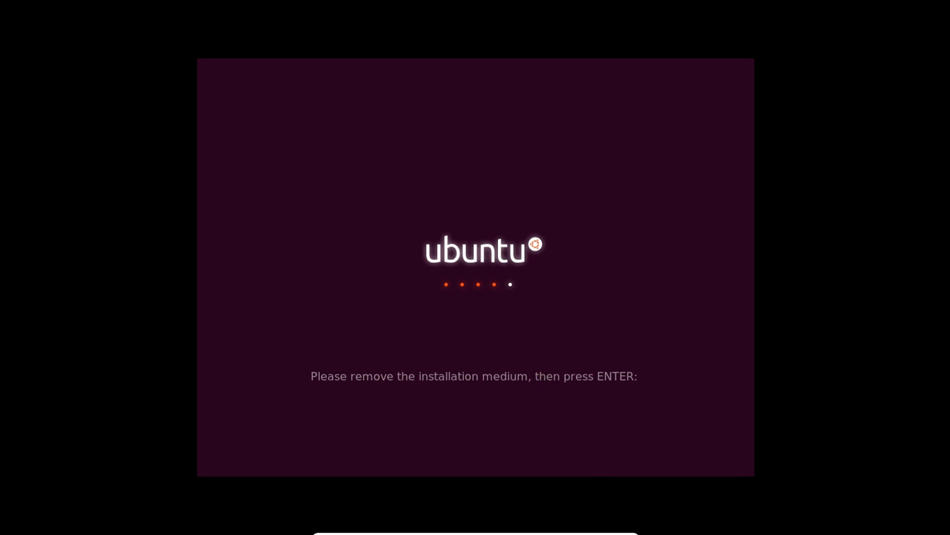
key(Return)
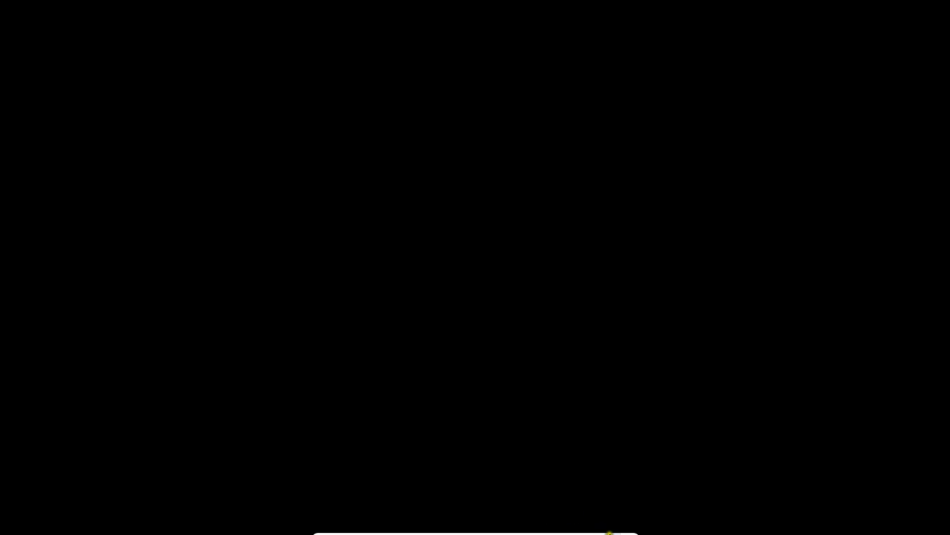
click(614, 528)
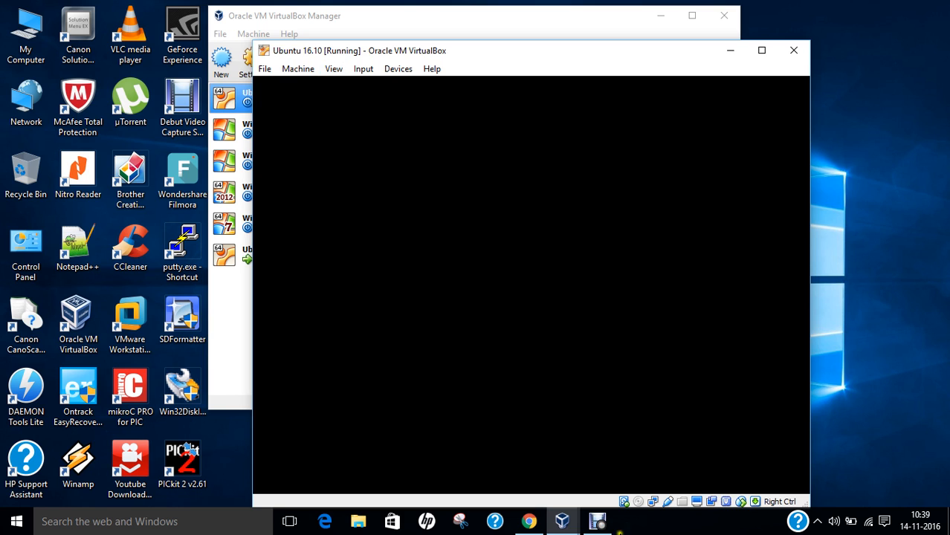
click(634, 525)
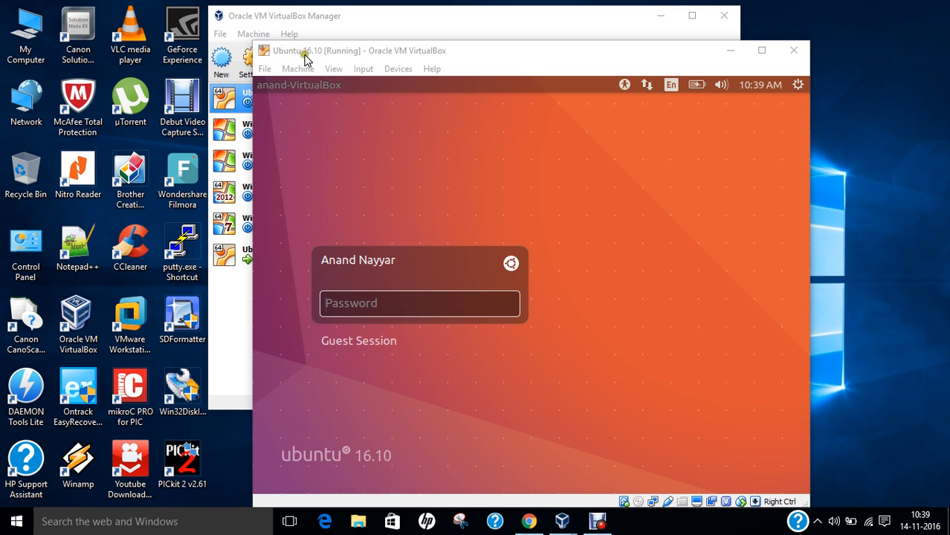
click(332, 69)
click(340, 87)
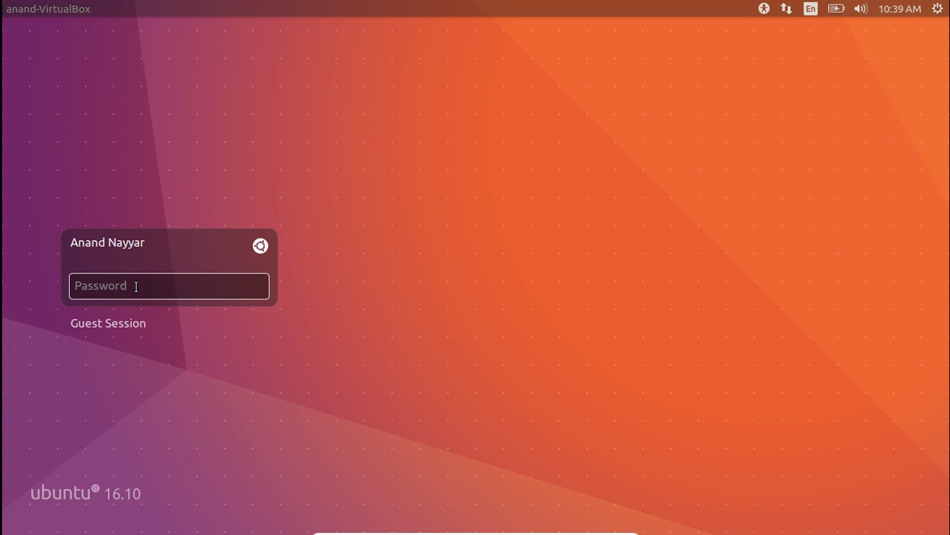
Step: Log in to the new Ubuntu account with the user's password
text(*****)
key(Return)
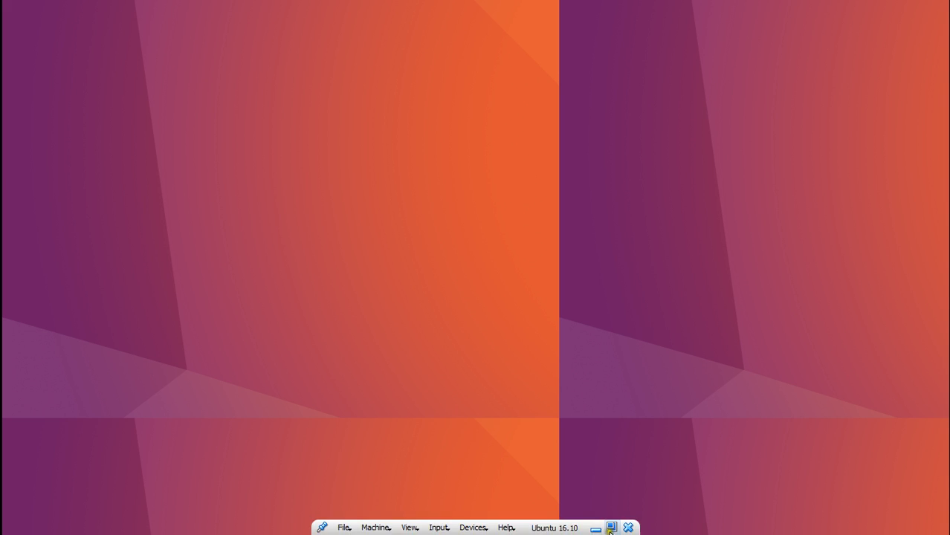
Step: Switch the VM window back to full-screen mode so the Ubuntu desktop fills the screen
click(605, 526)
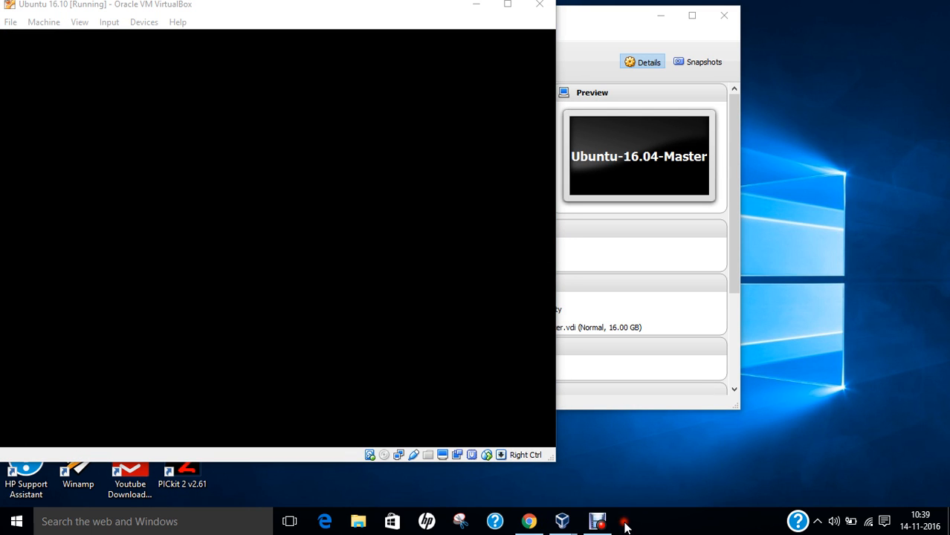
mouse_move(615, 527)
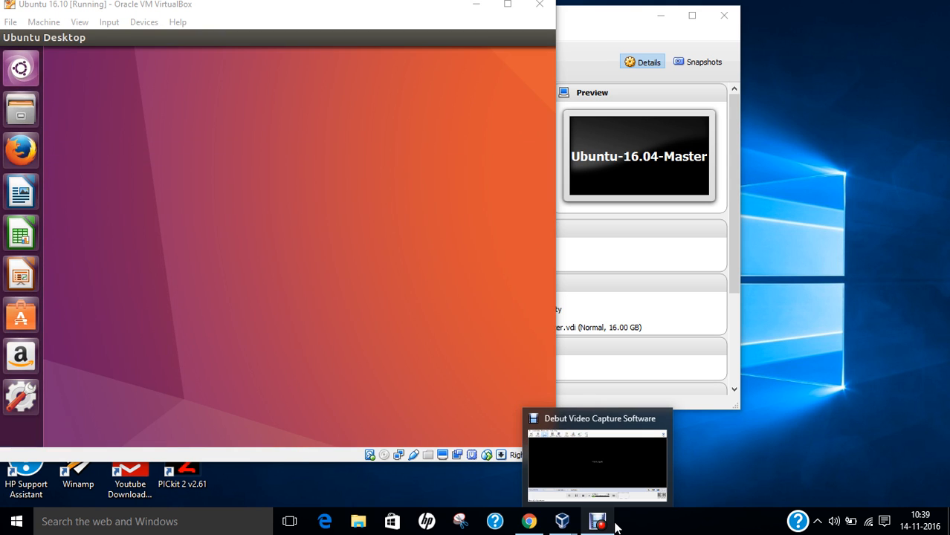
click(80, 22)
click(88, 39)
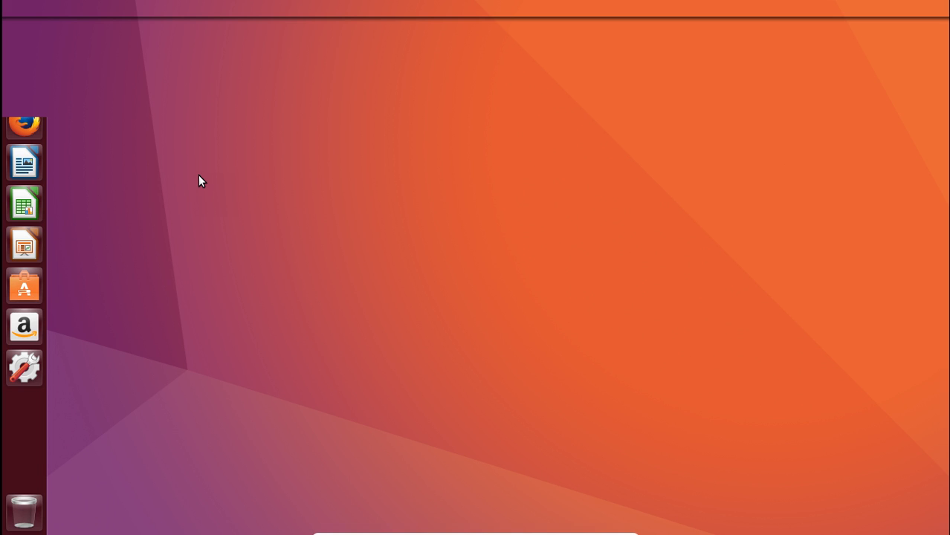
Step: Change the desktop background to the butterfly wallpaper and close the Appearance settings
right_click(246, 152)
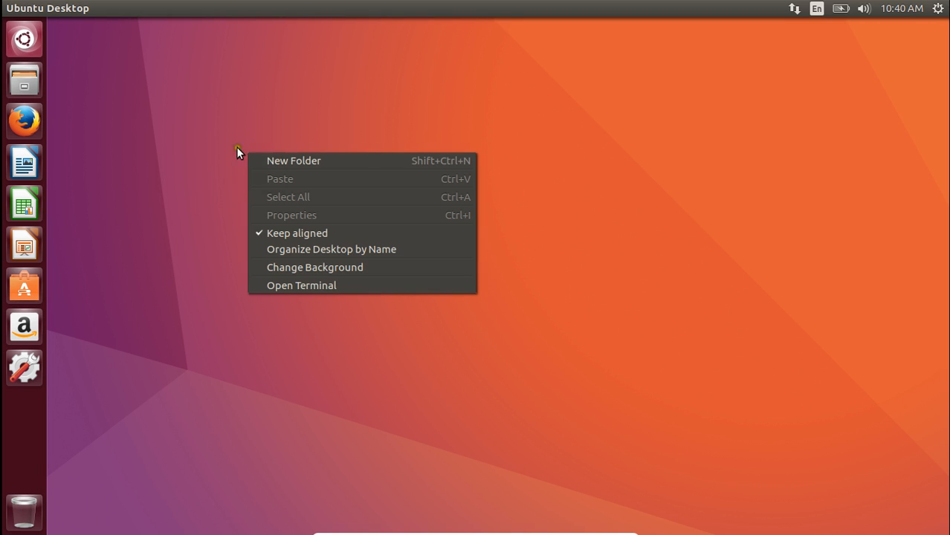
click(198, 135)
right_click(199, 114)
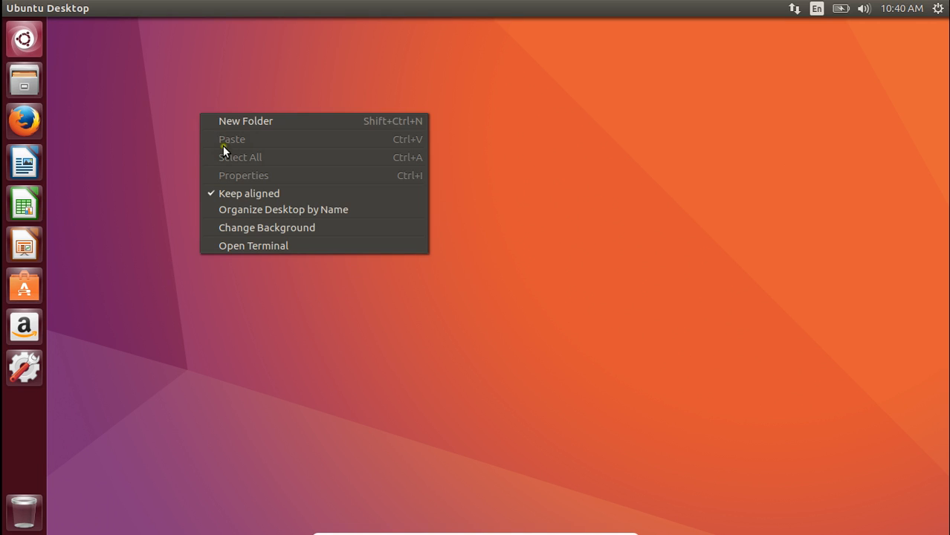
click(238, 230)
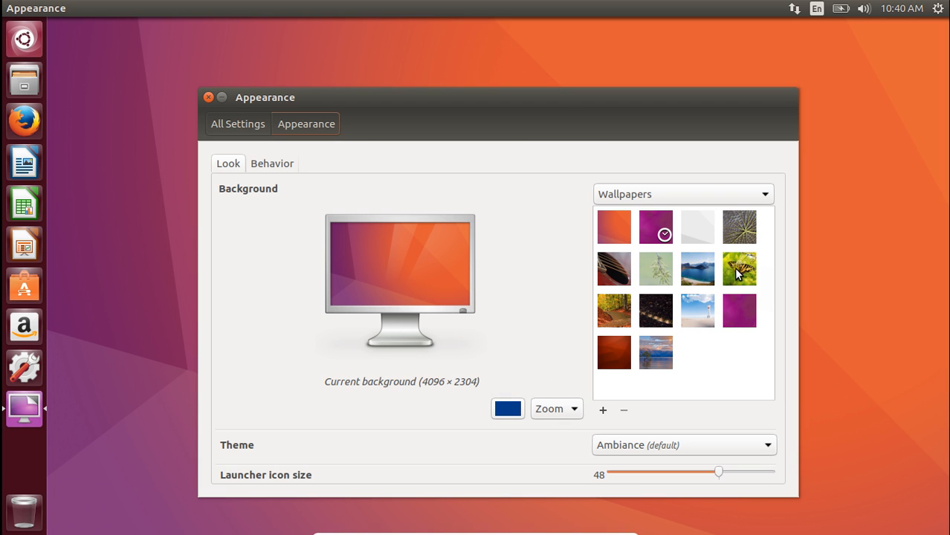
click(739, 268)
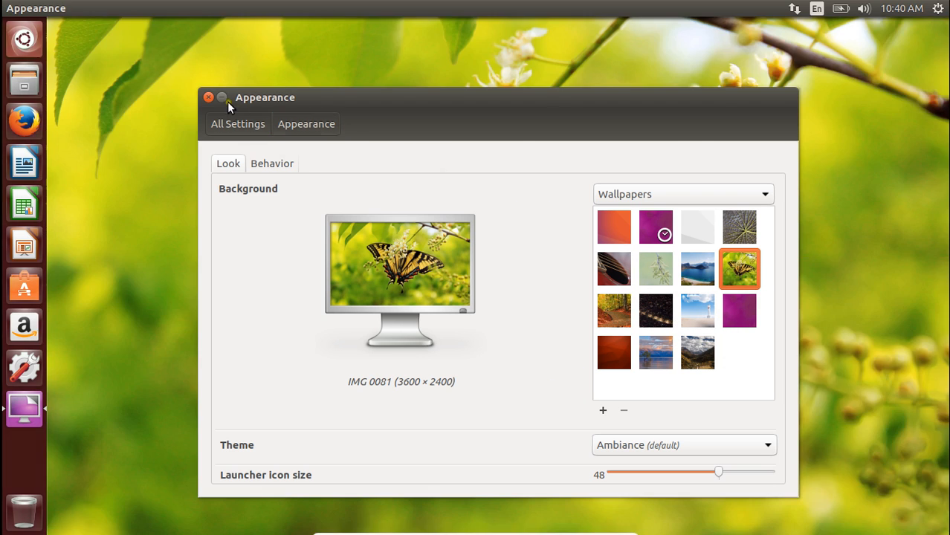
click(209, 98)
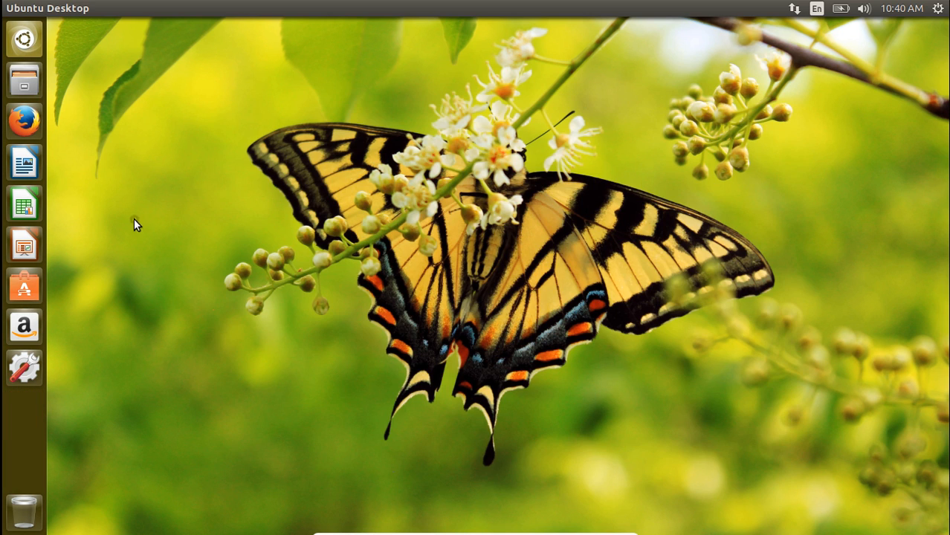
Step: Open a terminal from the desktop and run uname -a to show the kernel information
right_click(151, 142)
click(204, 276)
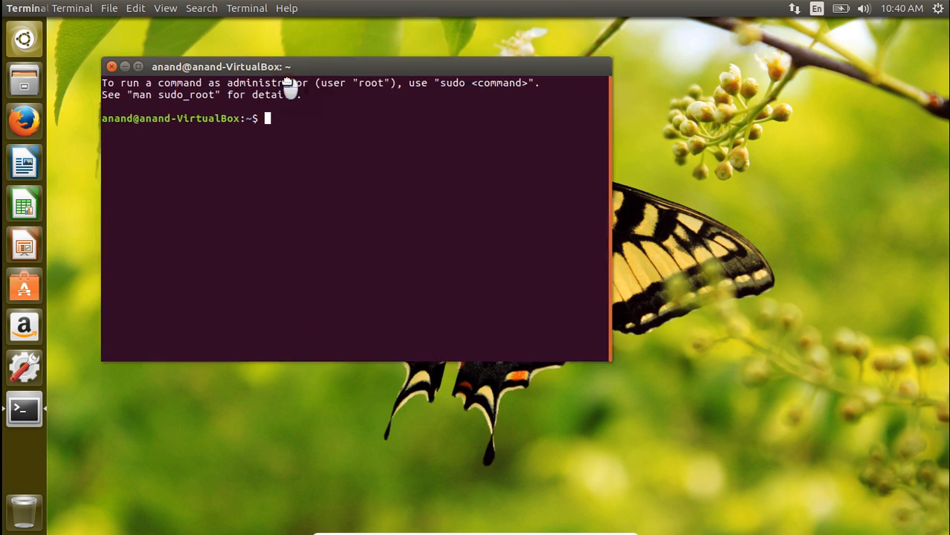
text(unam)
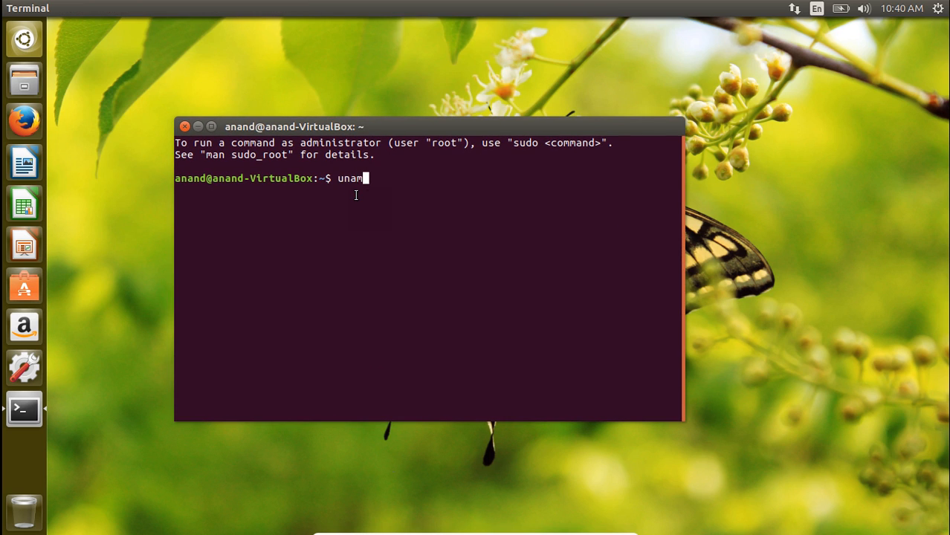
text(e -a)
key(Return)
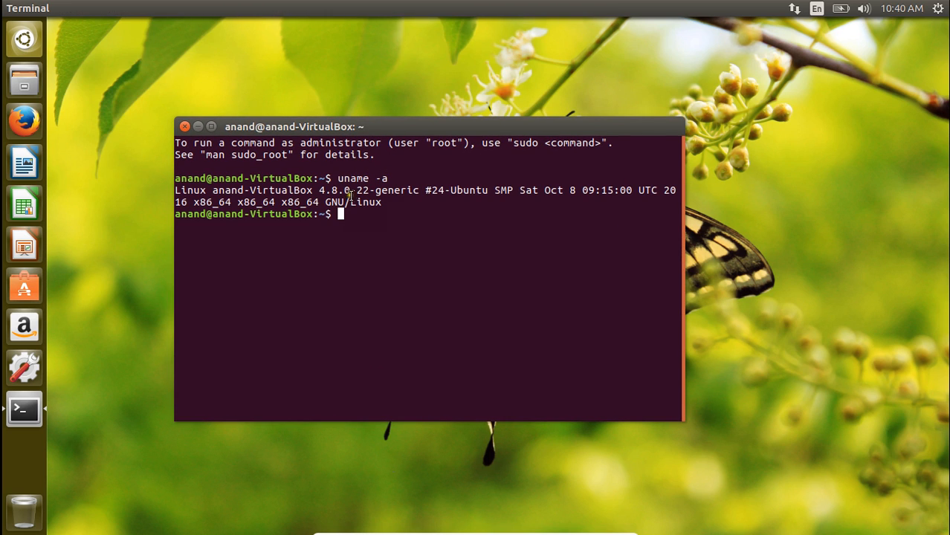
Step: Set a root password with sudo passwd, entering the user's password and the new root password twice
drag(321, 191, 344, 192)
click(384, 216)
text(sudo passwd)
key(Return)
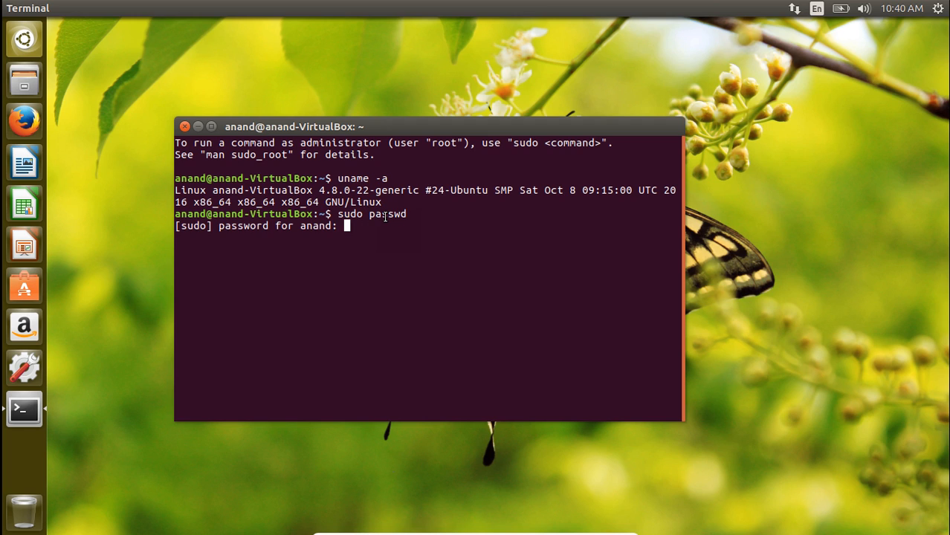
key(Return)
key(Return)
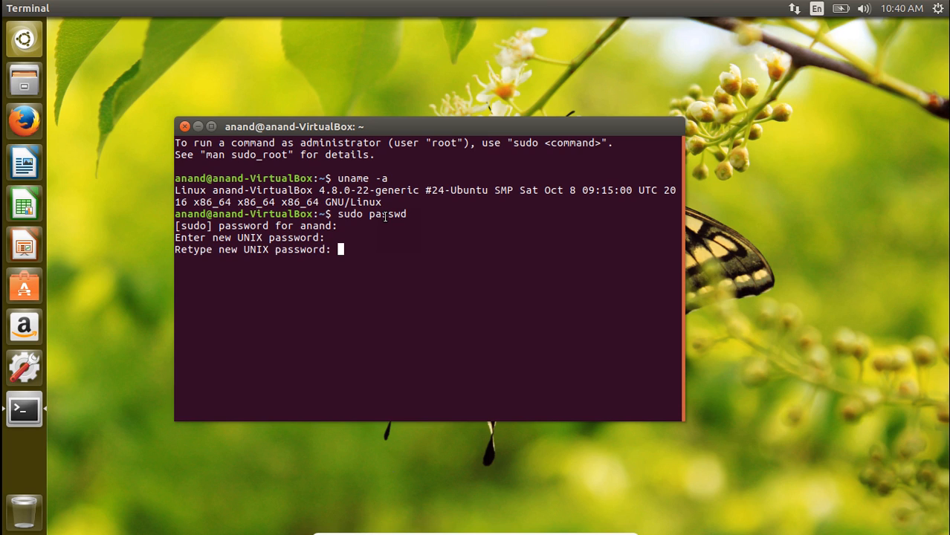
key(Return)
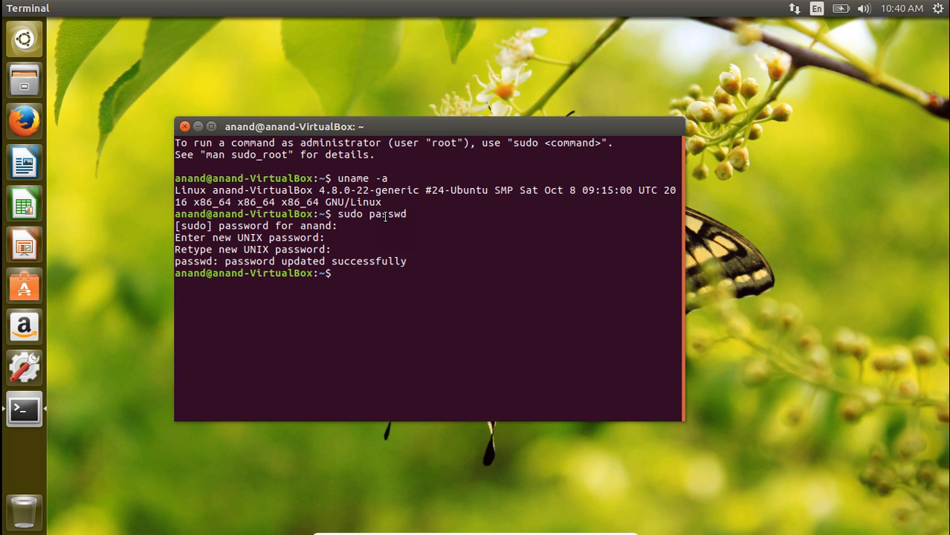
Step: Switch to the root account with su -, entering the root password
text(su -)
key(Return)
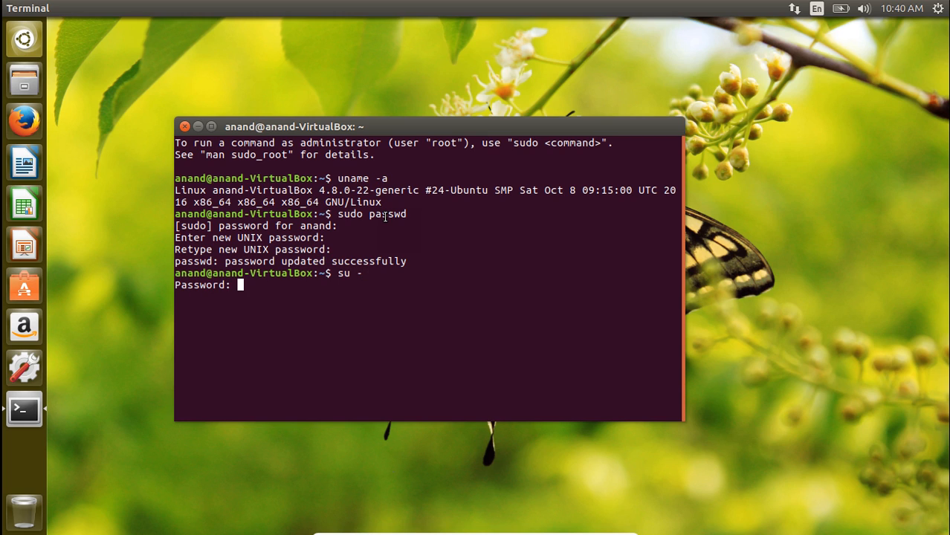
key(Return)
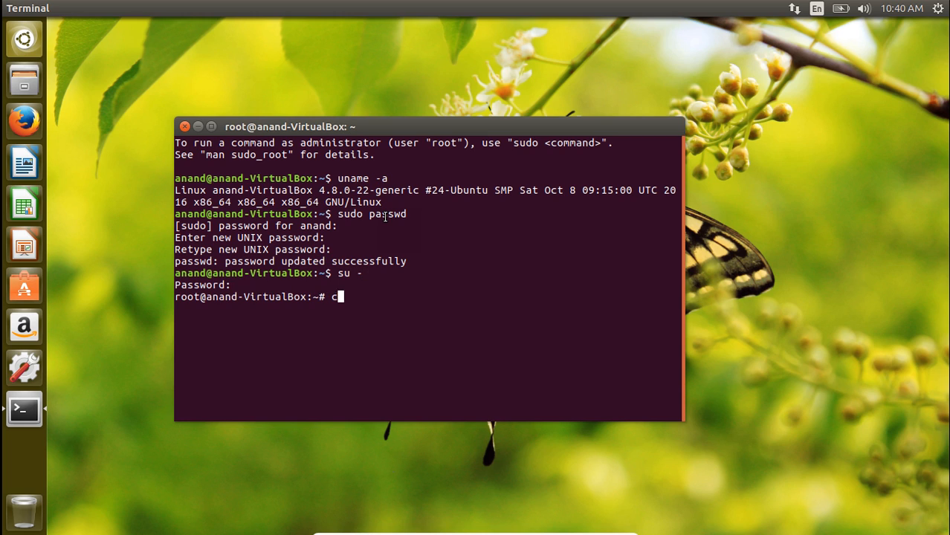
Step: Clear the terminal and run apt-get update as root
text(clear)
key(Return)
text(a)
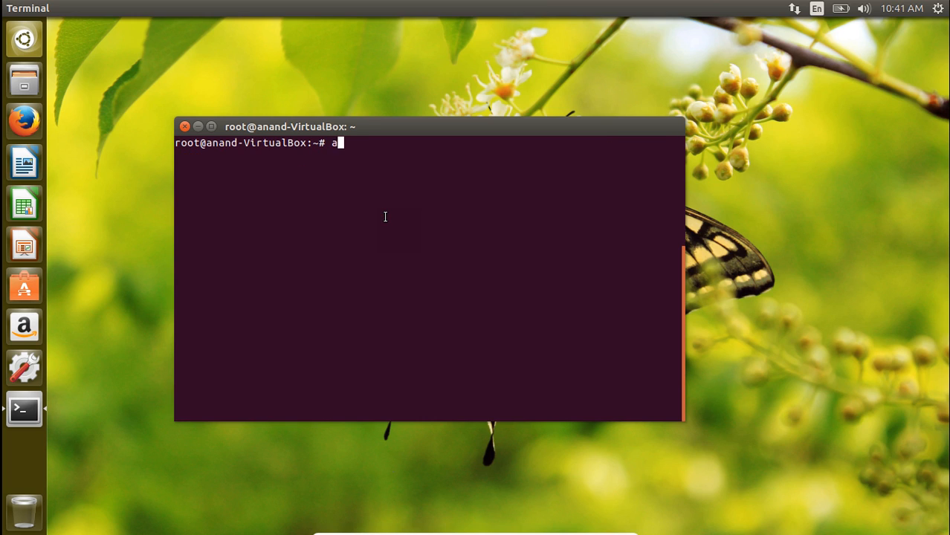
text(pt-get update)
key(Return)
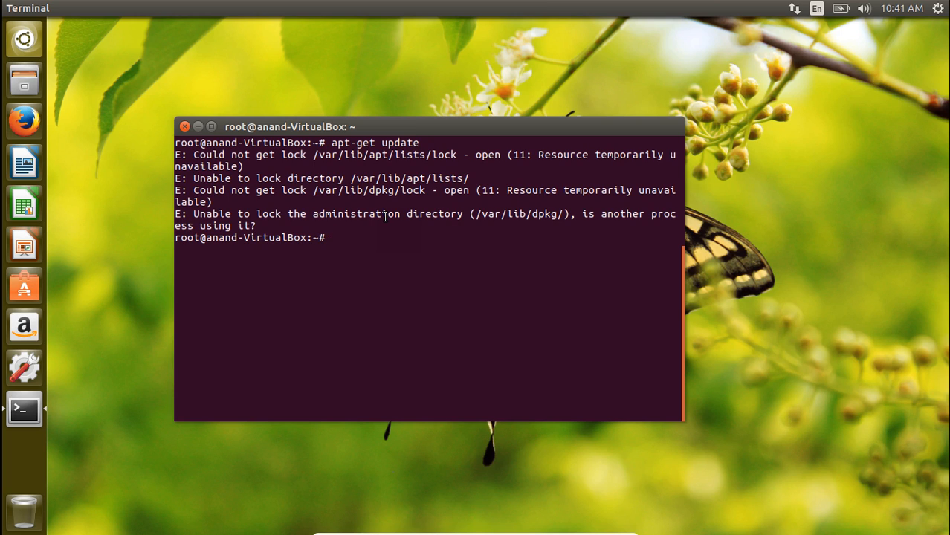
Step: List the running apt processes with ps aux | grep apt and kill process 2668
text(ps aux | grep apt)
key(Return)
text(ki)
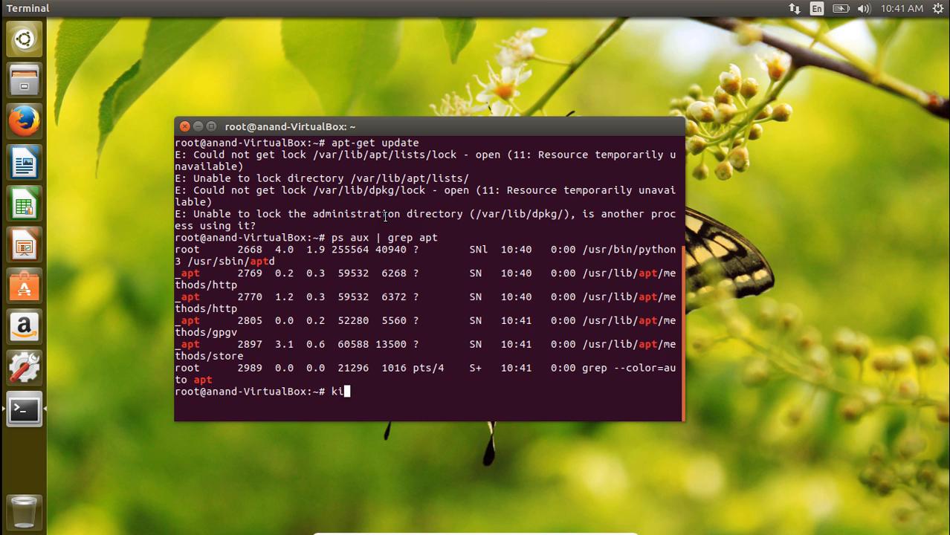
text(ll 2668)
key(Return)
Step: Rerun apt-get update from the command history
key(Up)
key(Up)
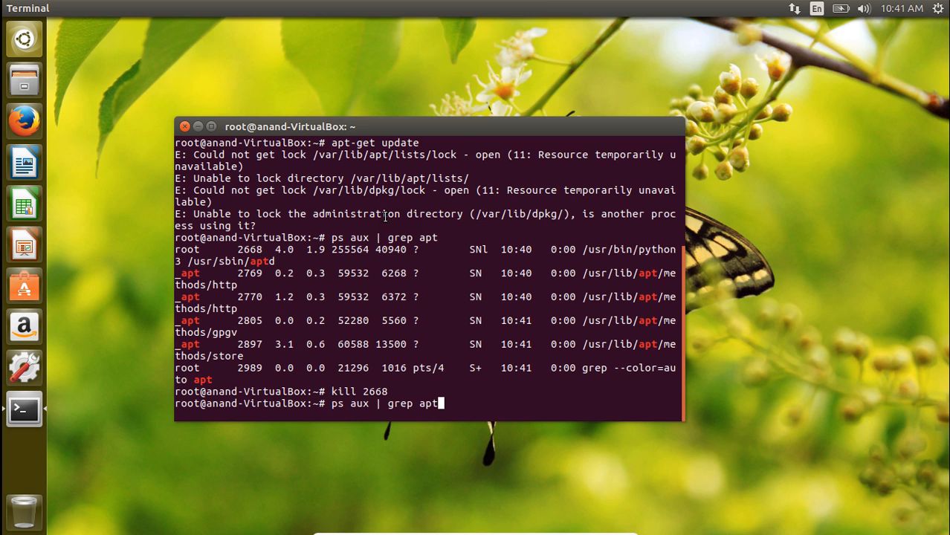
key(Up)
key(Return)
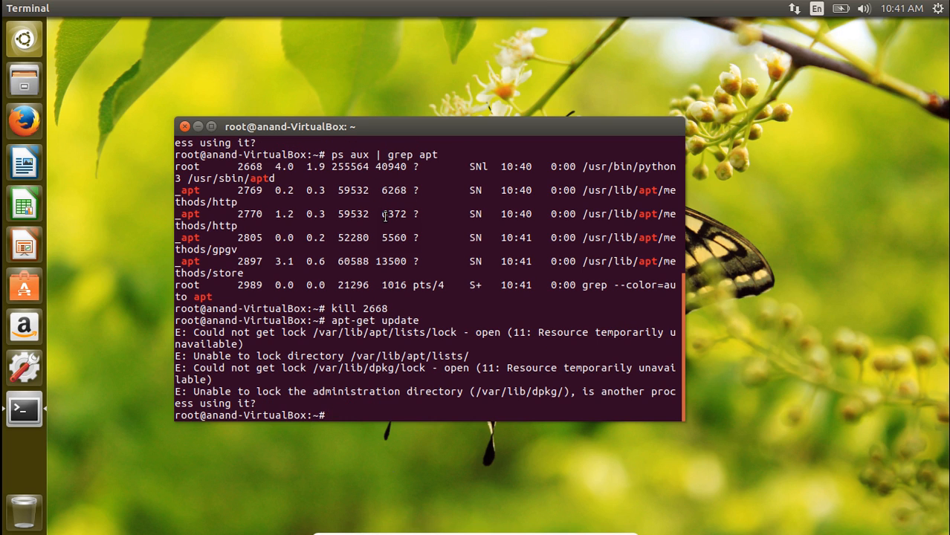
Step: Kill process 2668 again and rerun apt-get update from the command history
key(Up)
key(Up)
key(Return)
key(Up)
key(Up)
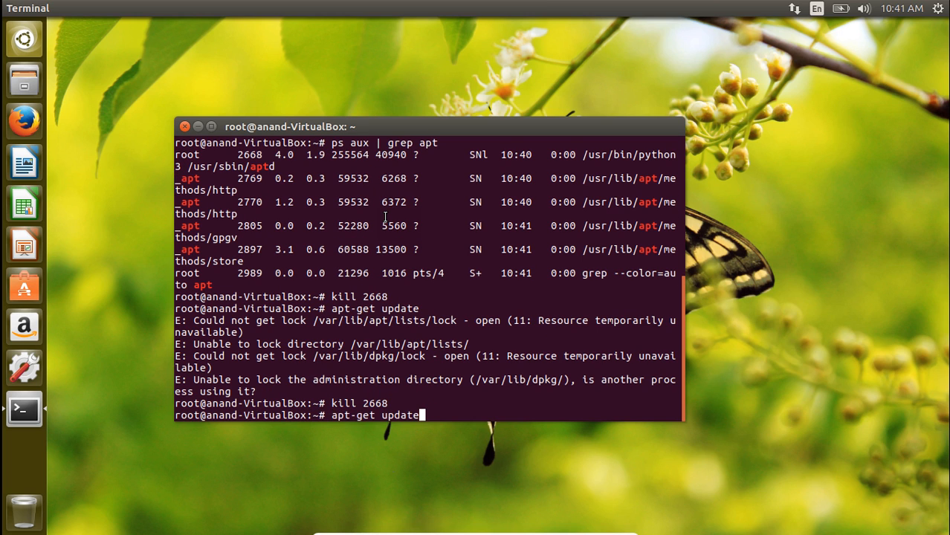
key(Return)
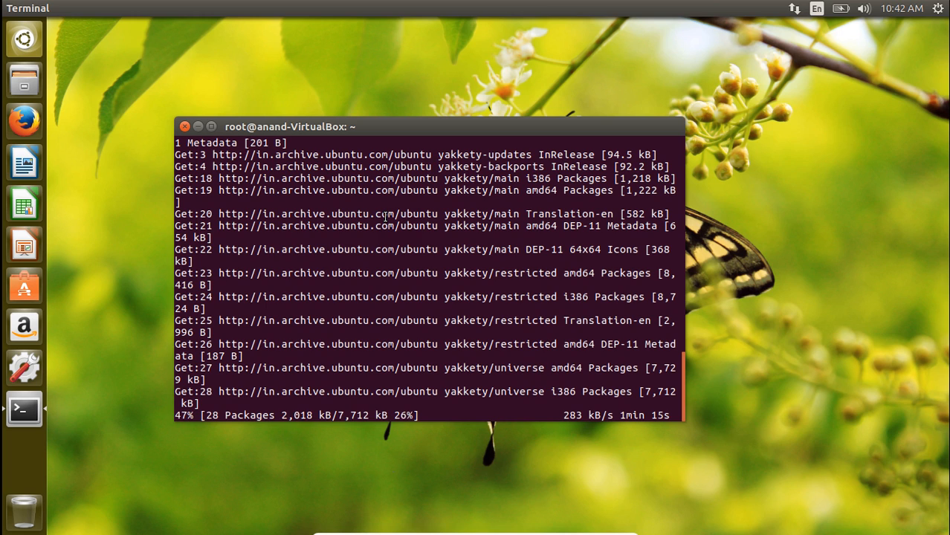
Step: Open the Files manager, browse through the Home, Documents, Music, Pictures, Videos and Trash folders, and close it
click(20, 76)
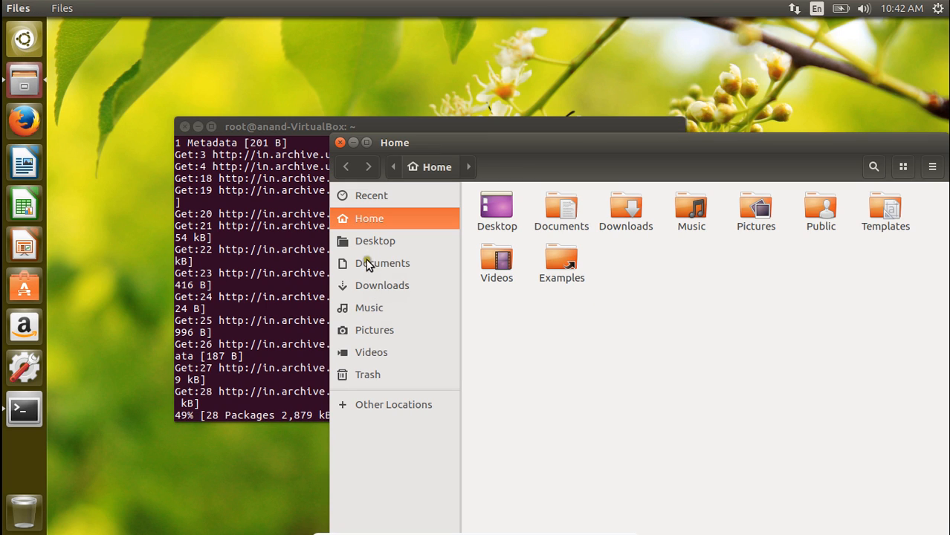
click(366, 242)
click(380, 266)
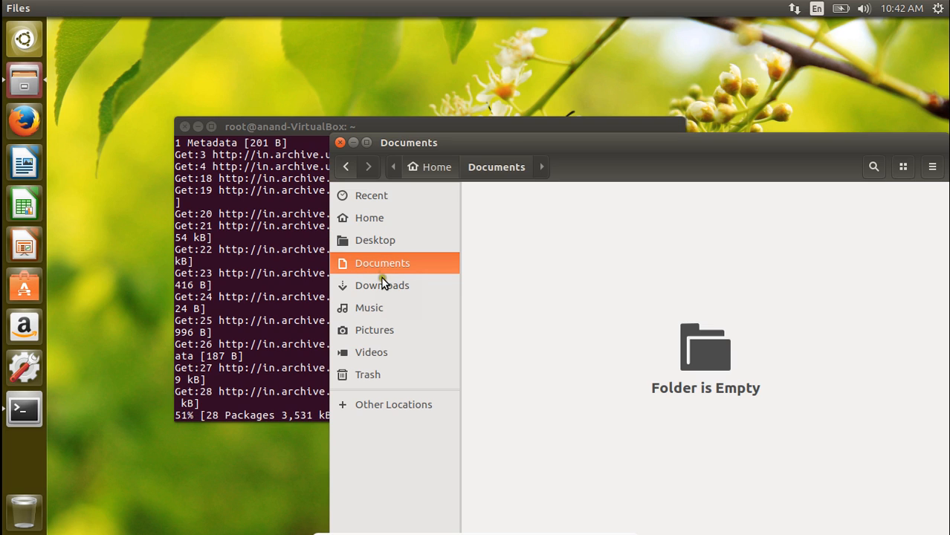
click(381, 281)
click(383, 308)
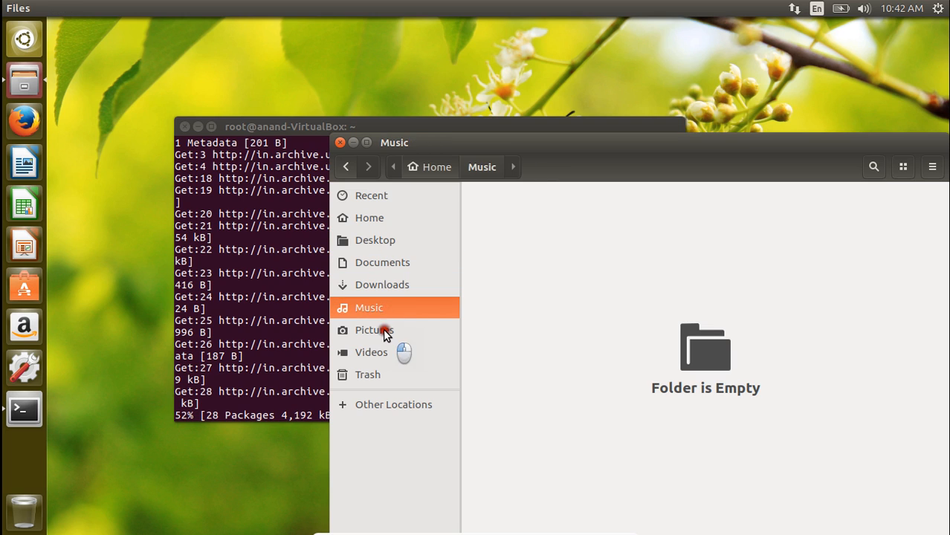
click(380, 330)
click(378, 351)
click(374, 376)
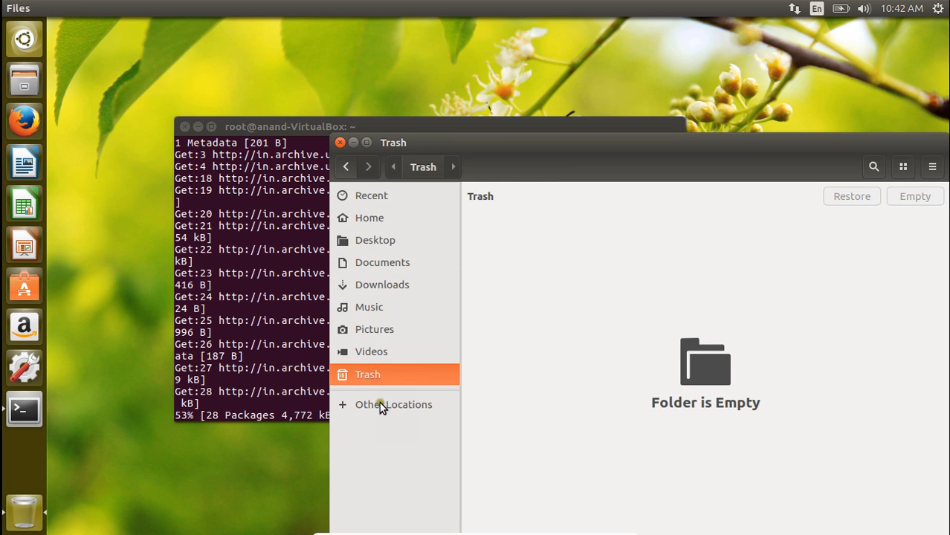
click(340, 142)
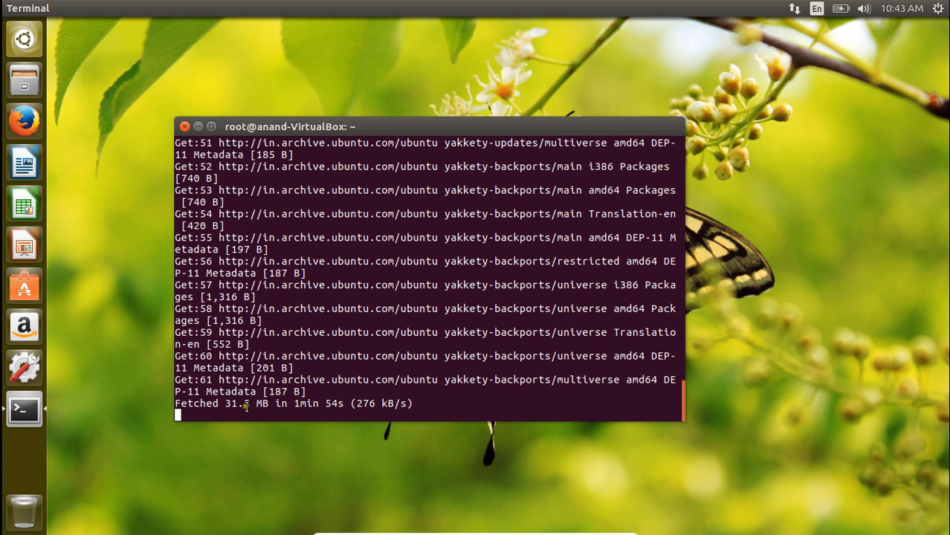
Step: Clear the terminal after the update finishes and switch the VM window out of full-screen mode
drag(294, 405, 342, 403)
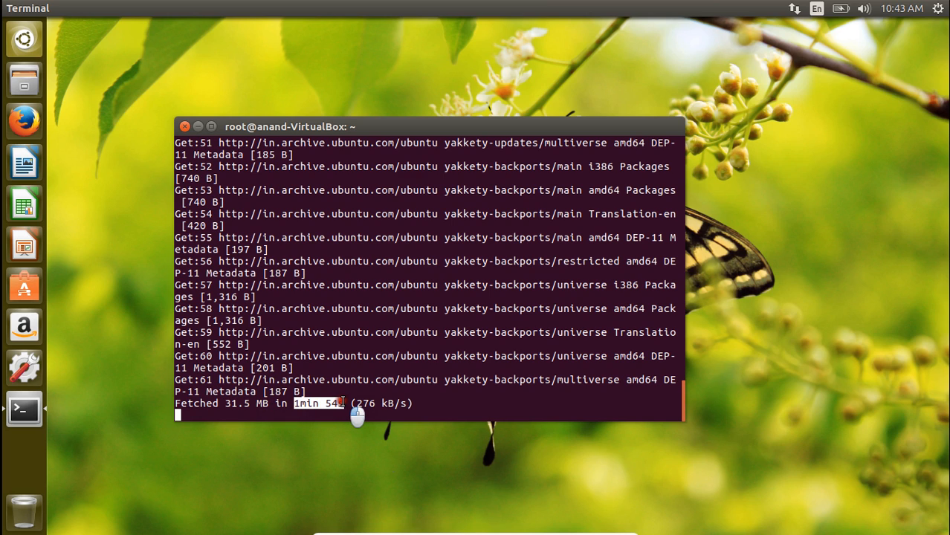
click(345, 340)
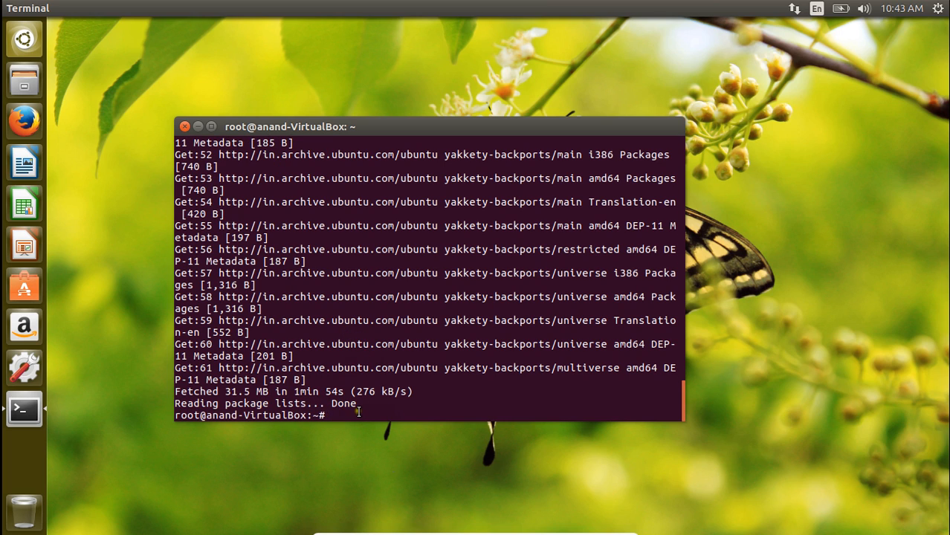
text(clear)
key(Return)
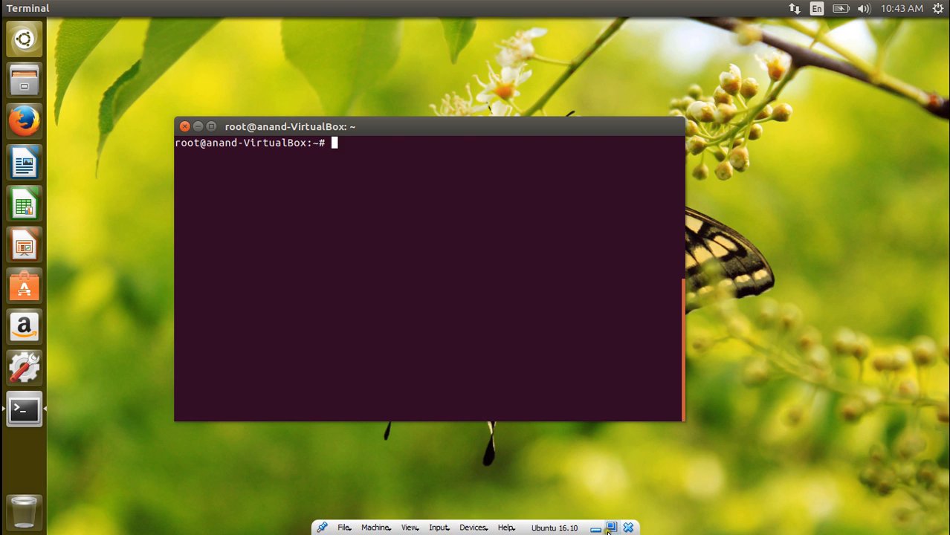
click(612, 528)
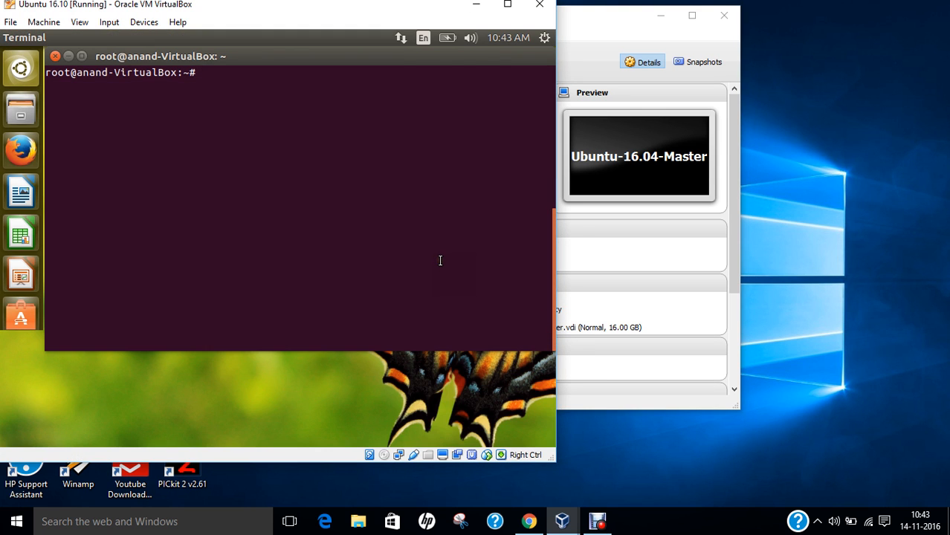